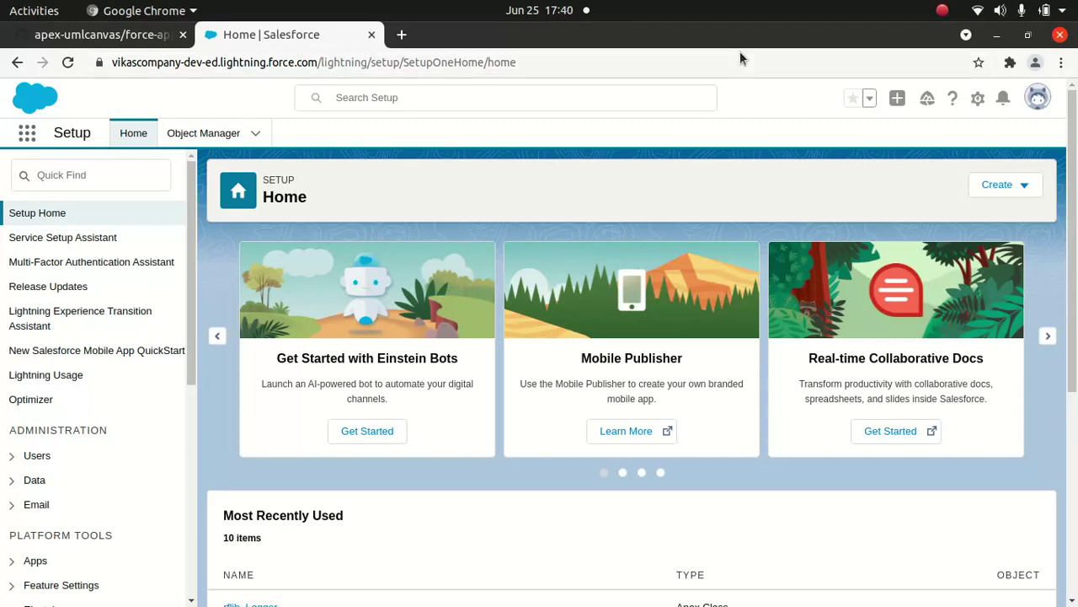
# Go up from force-app/main/default to the apex-umlcanvas repository root page on GitHub.
pyautogui.click(89, 35)
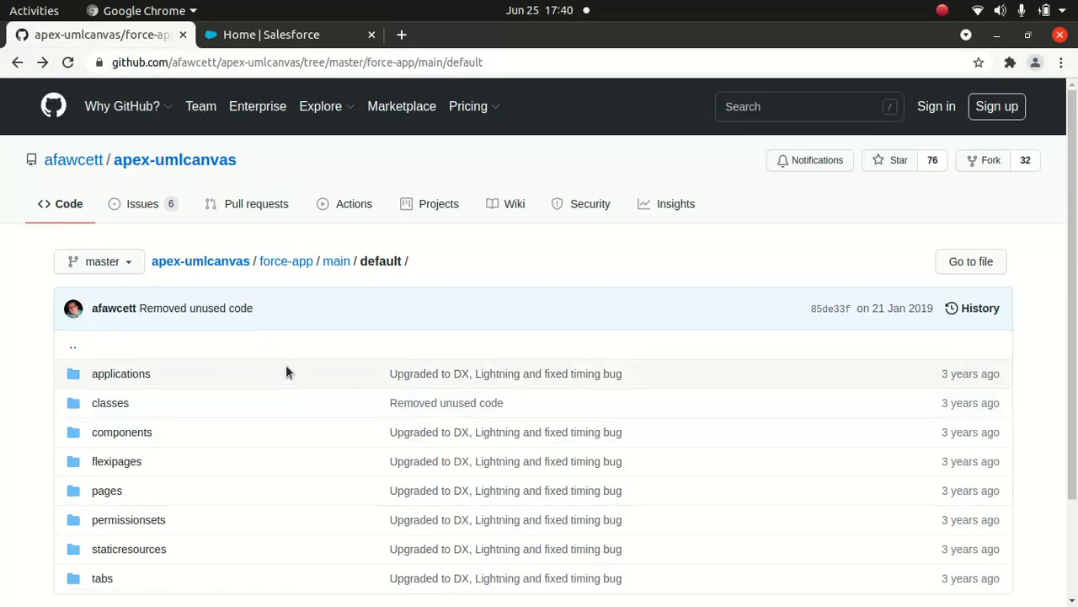
pyautogui.click(1073, 536)
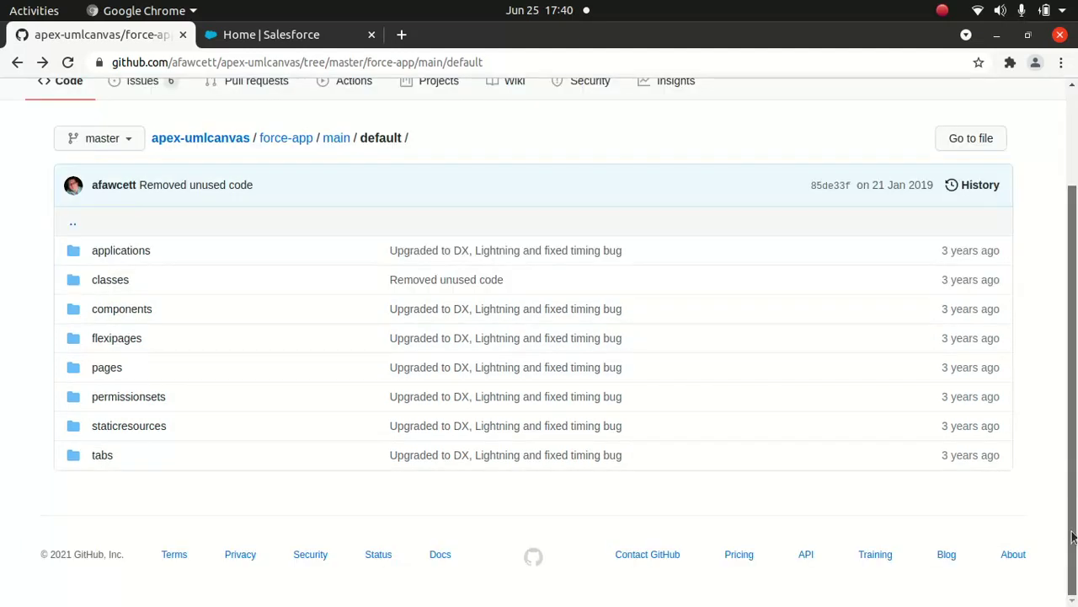
pyautogui.click(209, 140)
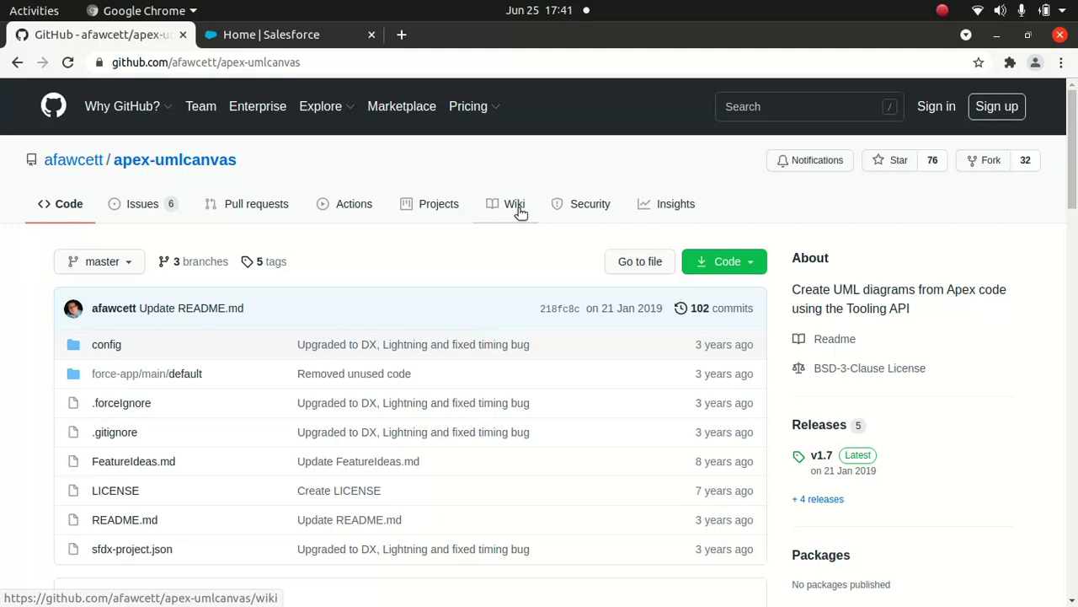
# Scroll the apex-umlcanvas README to the Installing the Tool steps and the v1.7 Package Versions list.
pyautogui.moveTo(350, 114)
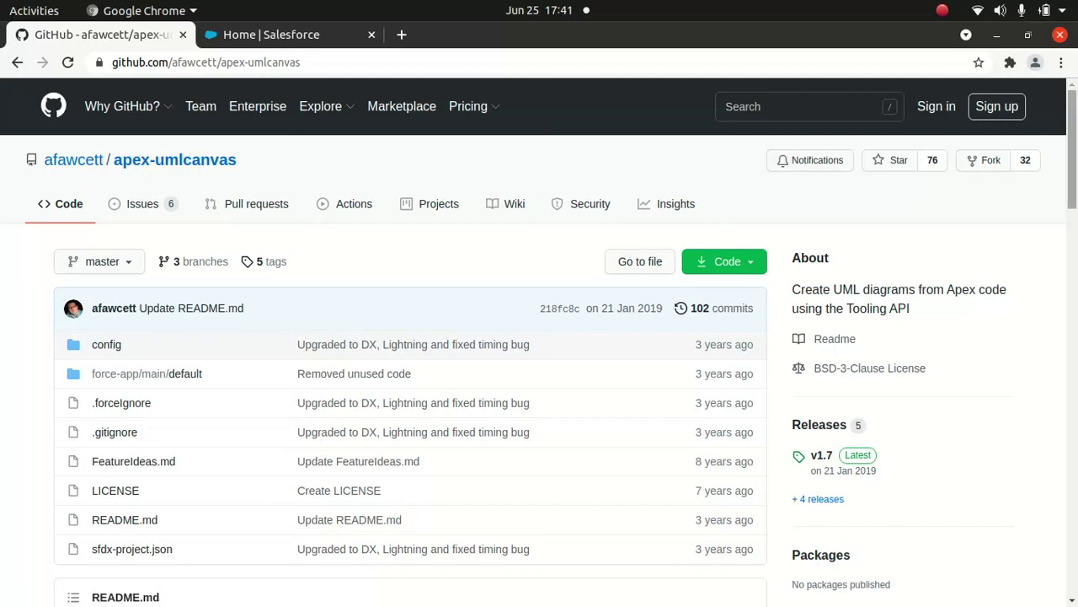
pyautogui.moveTo(1073, 121); pyautogui.dragTo(1075, 280)
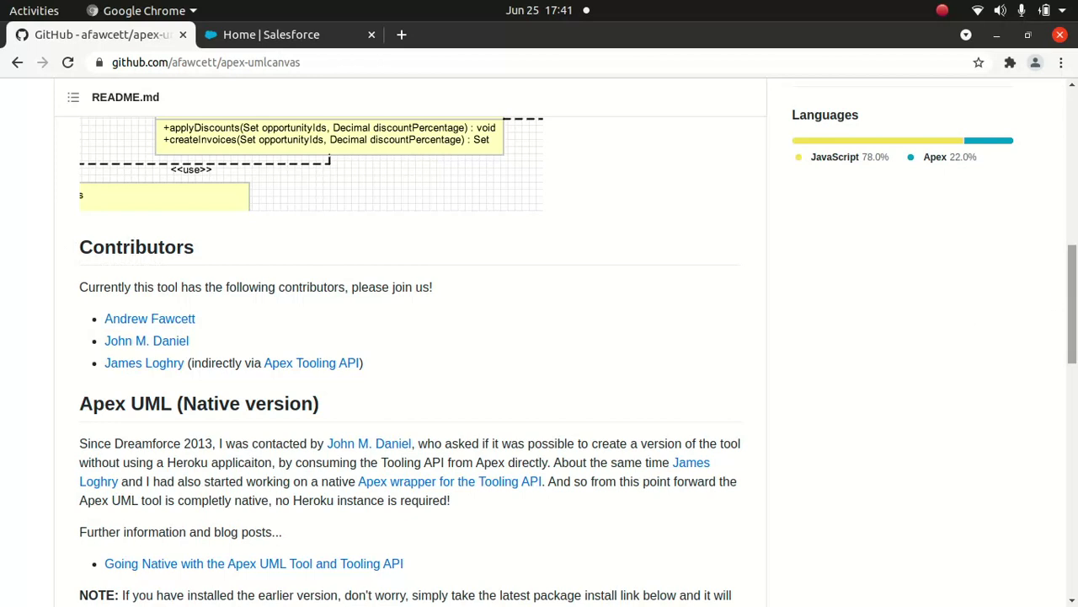
pyautogui.moveTo(1070, 309); pyautogui.dragTo(1052, 495)
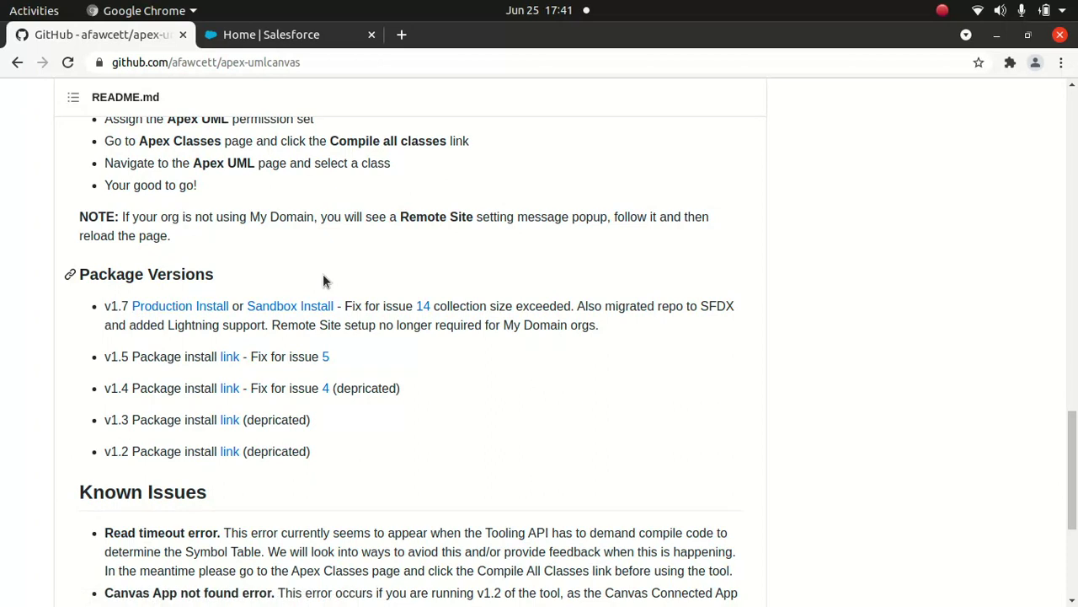
pyautogui.scroll(1, 368, 257)
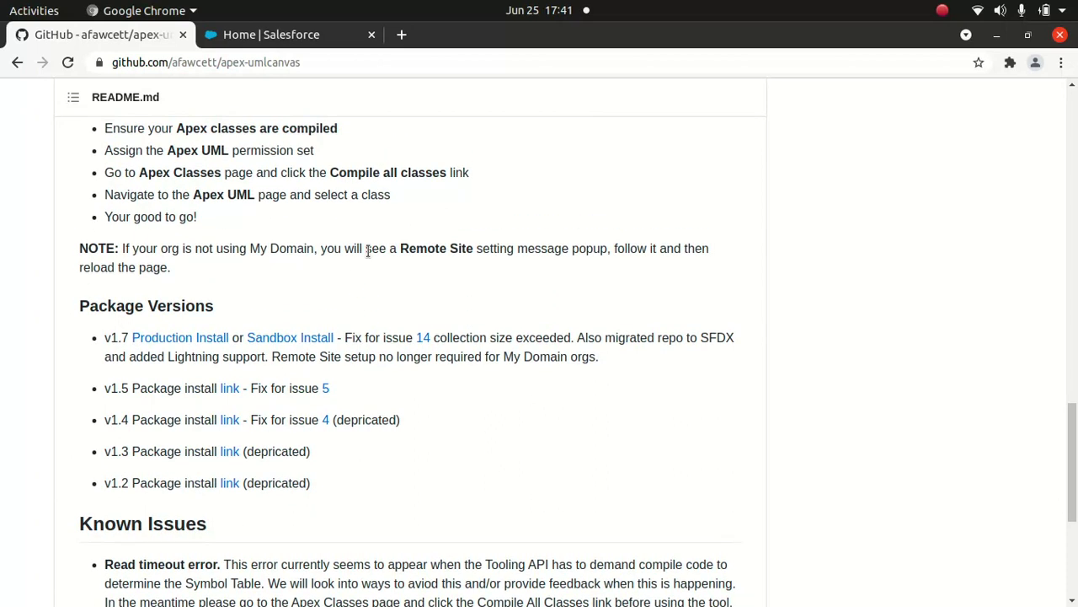
pyautogui.scroll(2, 348, 285)
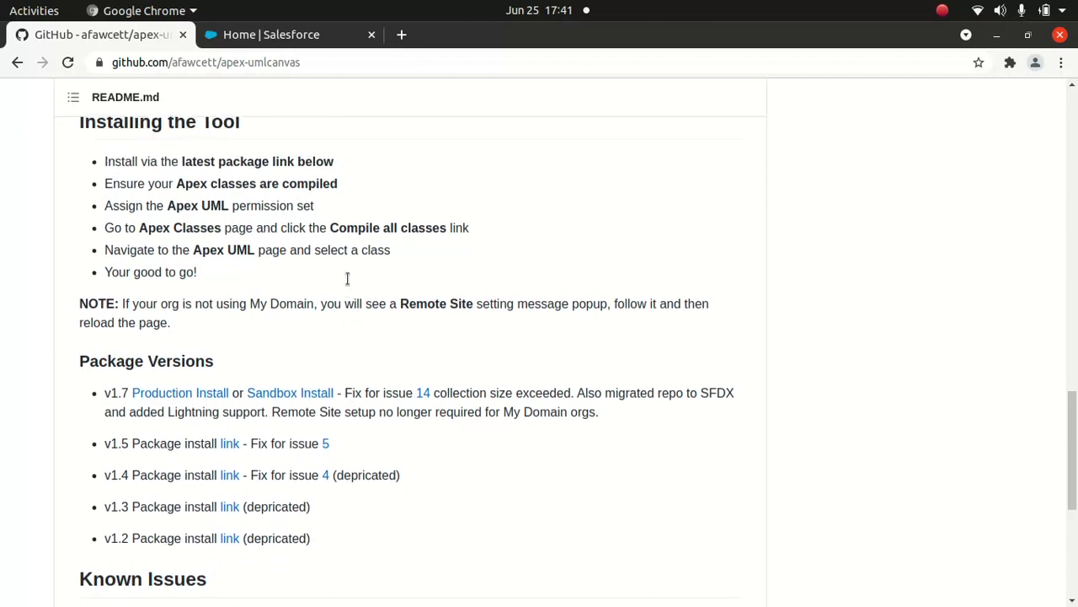
pyautogui.scroll(8, 433, 247)
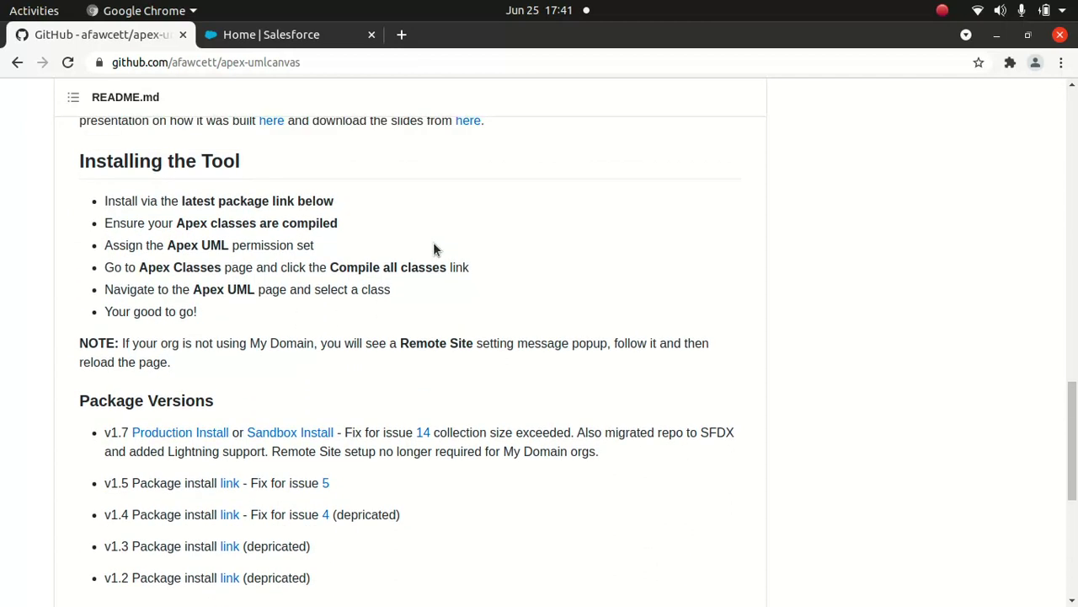
pyautogui.scroll(-7, 433, 246)
# Launch the Apex UML app via the App Launcher search 'ape' and open Setup in a new tab.
pyautogui.click(303, 35)
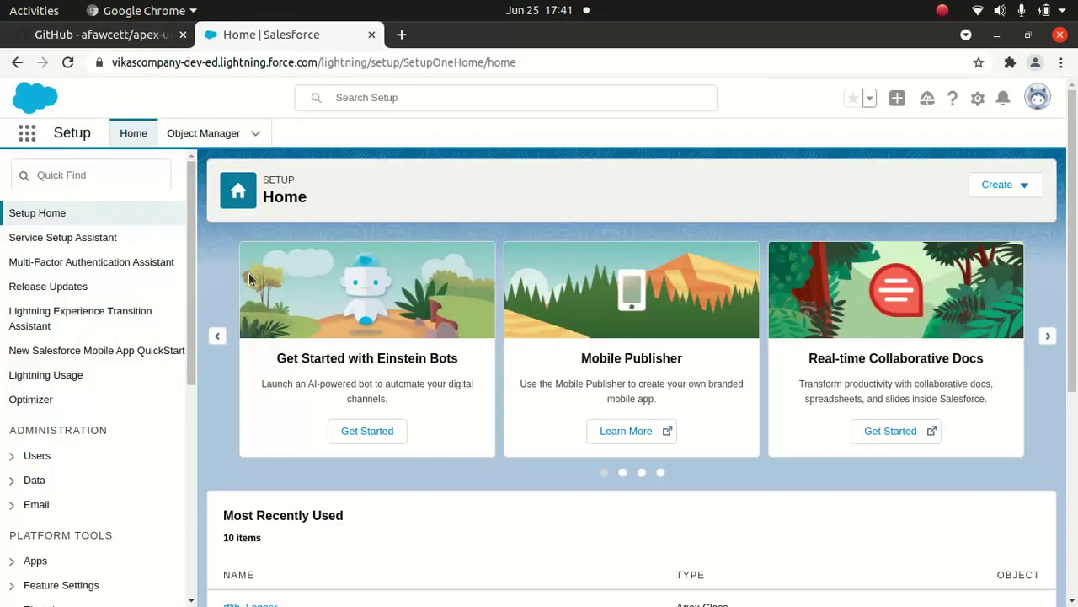
pyautogui.click(26, 135)
pyautogui.write('ape')
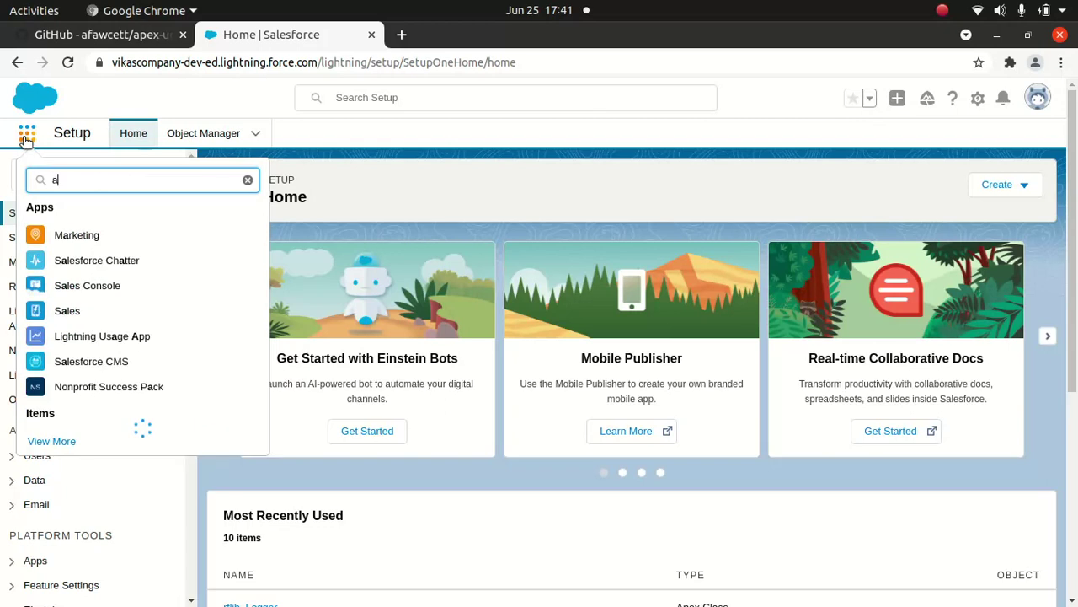
pyautogui.click(80, 235)
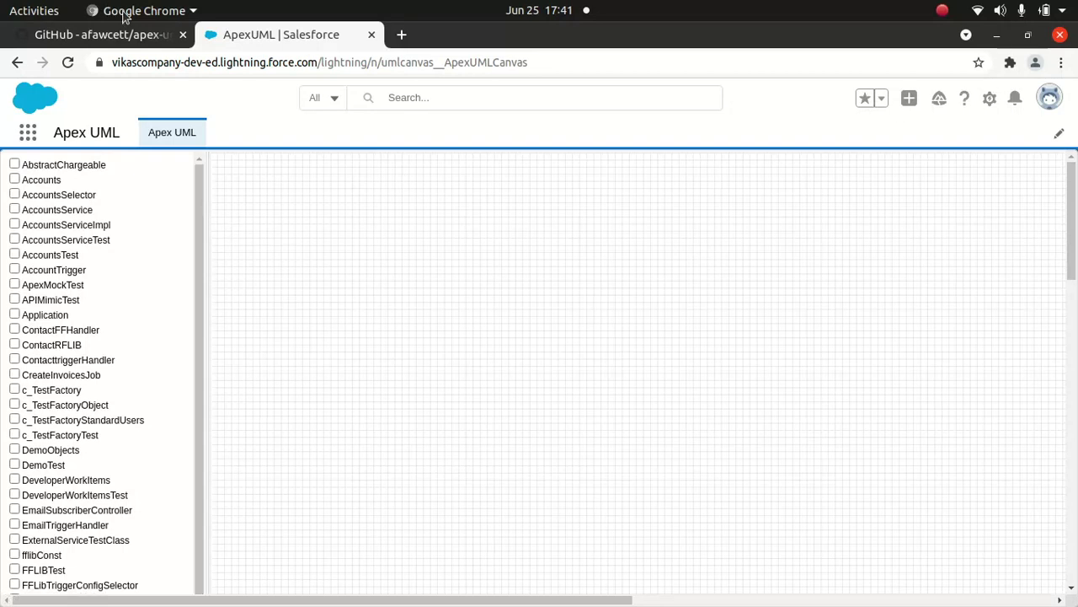
pyautogui.click(990, 98)
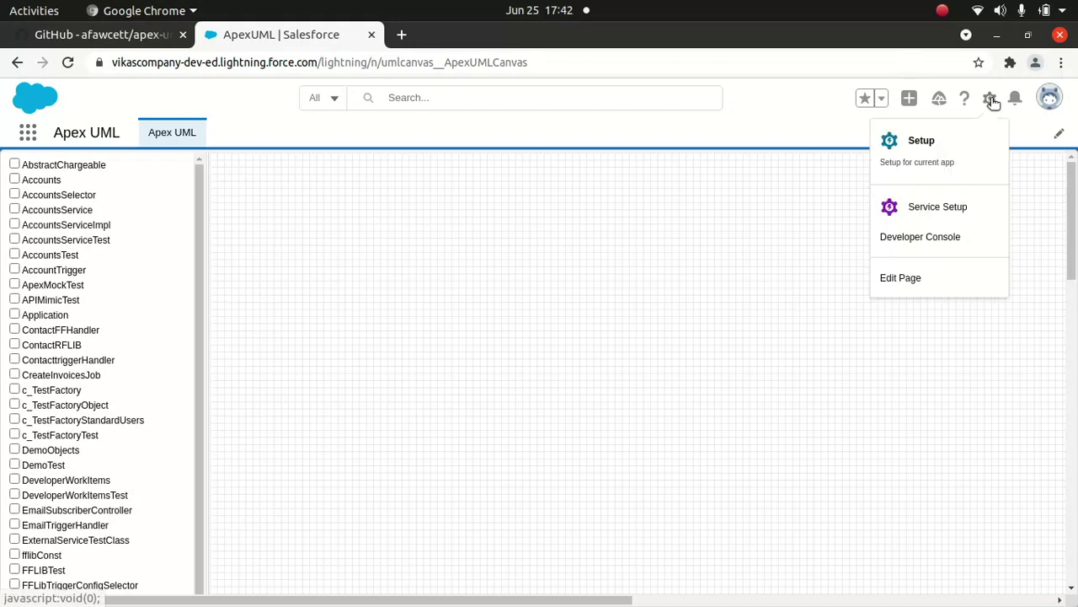
pyautogui.rightClick(936, 145)
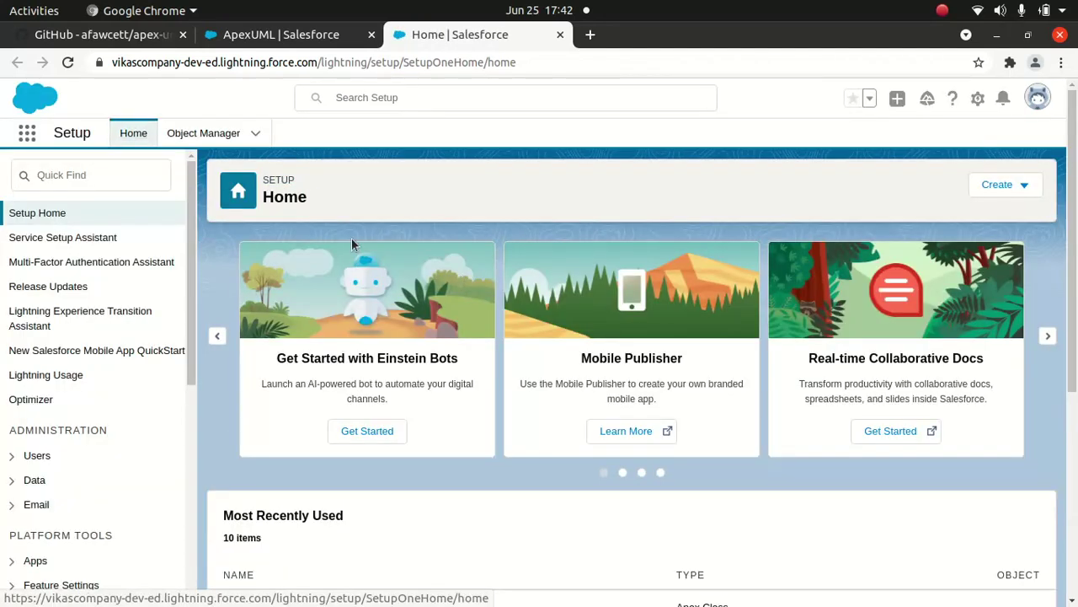
# Search Setup for 'apex' and open the Apex Classes page.
pyautogui.click(107, 173)
pyautogui.write('apex')
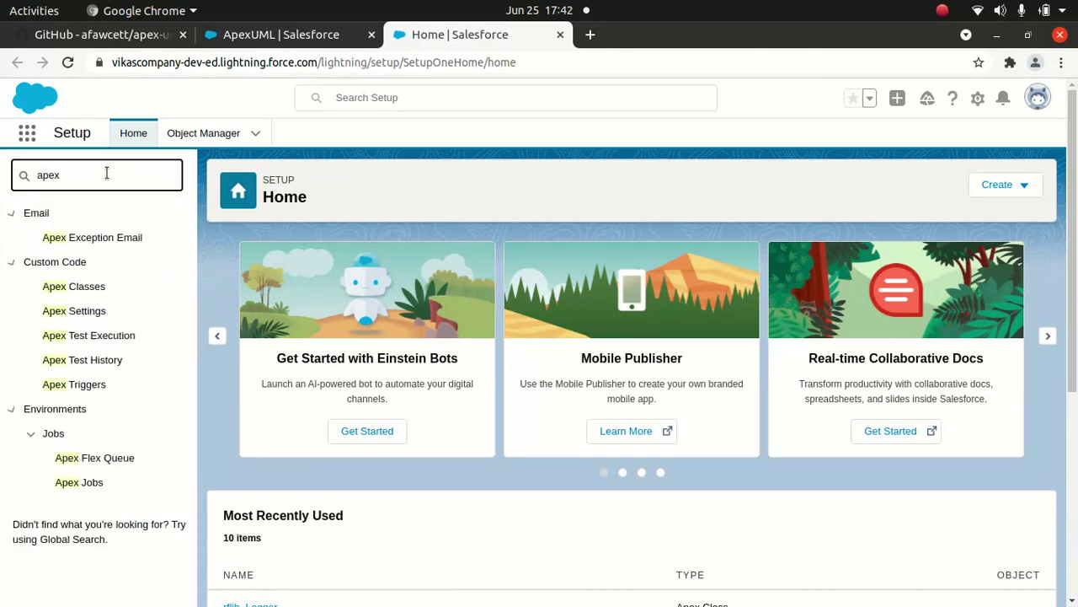
pyautogui.click(77, 288)
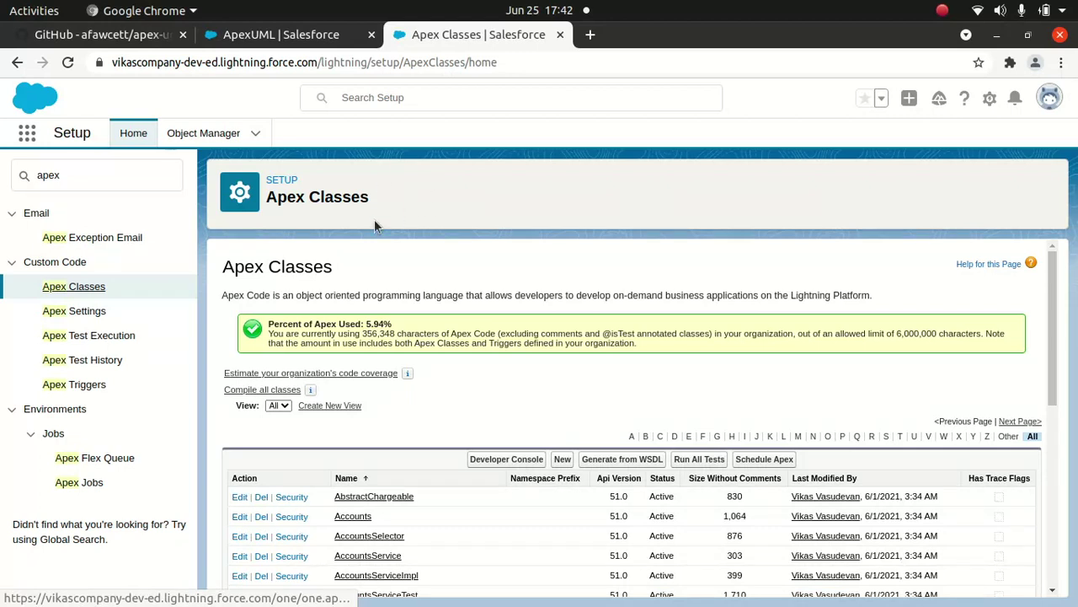
# Filter the Apex Classes list to names starting with C and show more per page to reveal ContactFFHandler.
pyautogui.moveTo(401, 371)
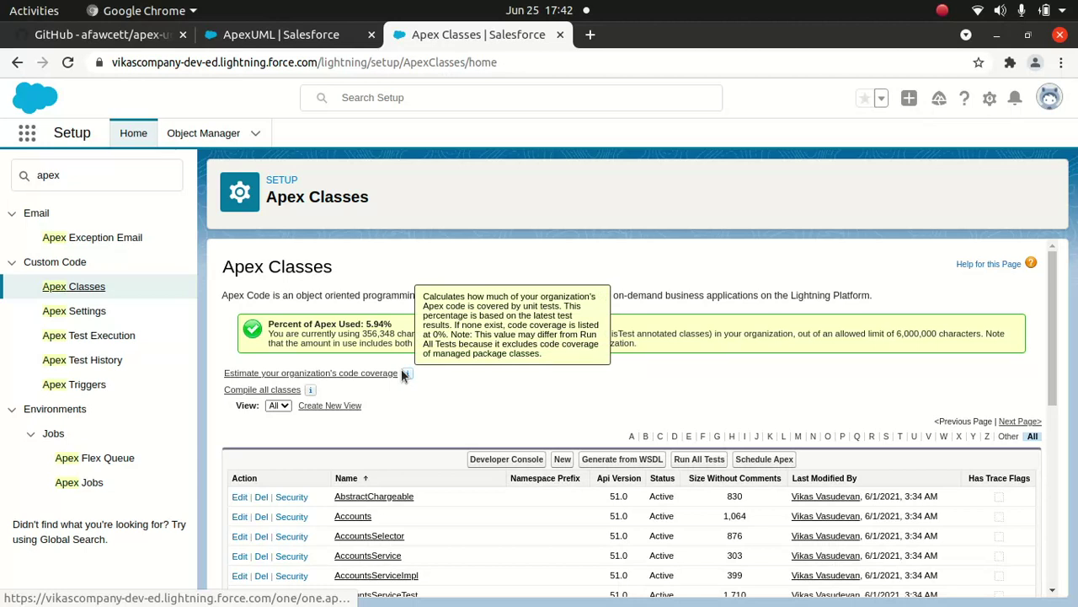
pyautogui.click(661, 436)
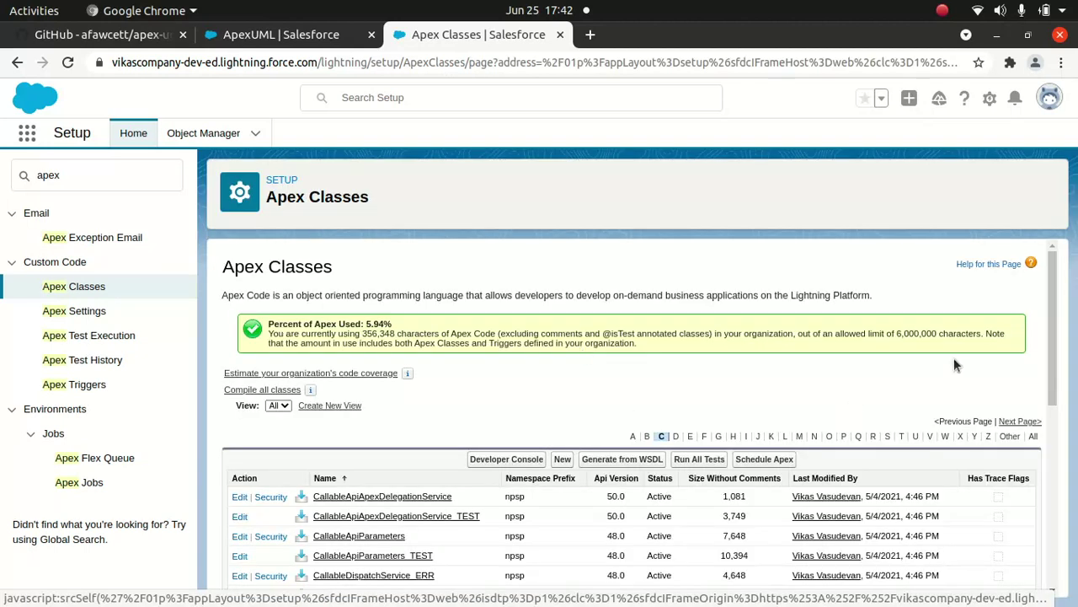
pyautogui.scroll(-5, 1037, 402)
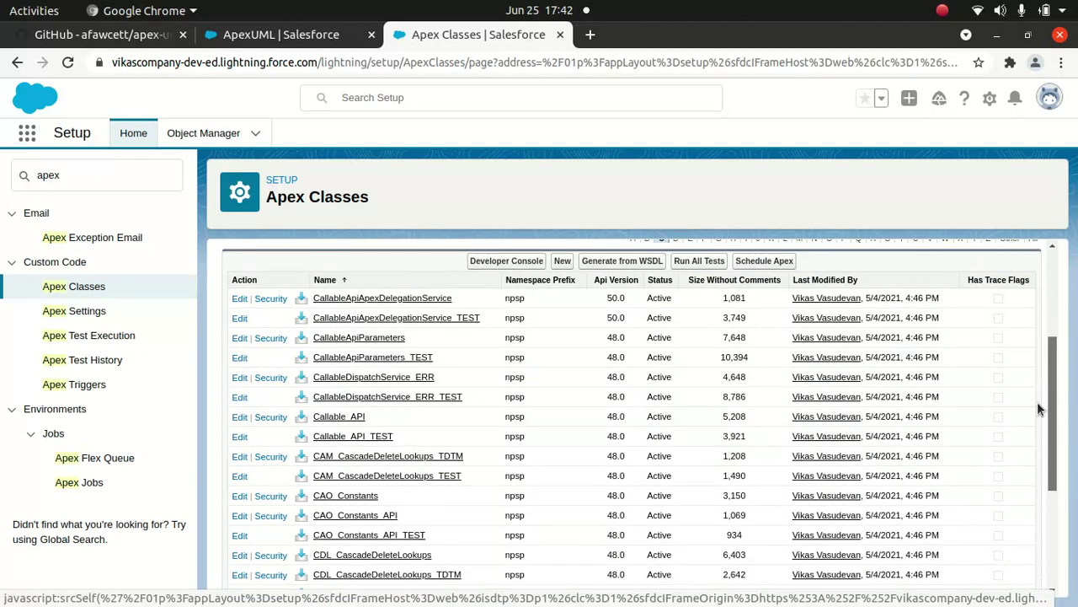
pyautogui.scroll(-2, 1040, 451)
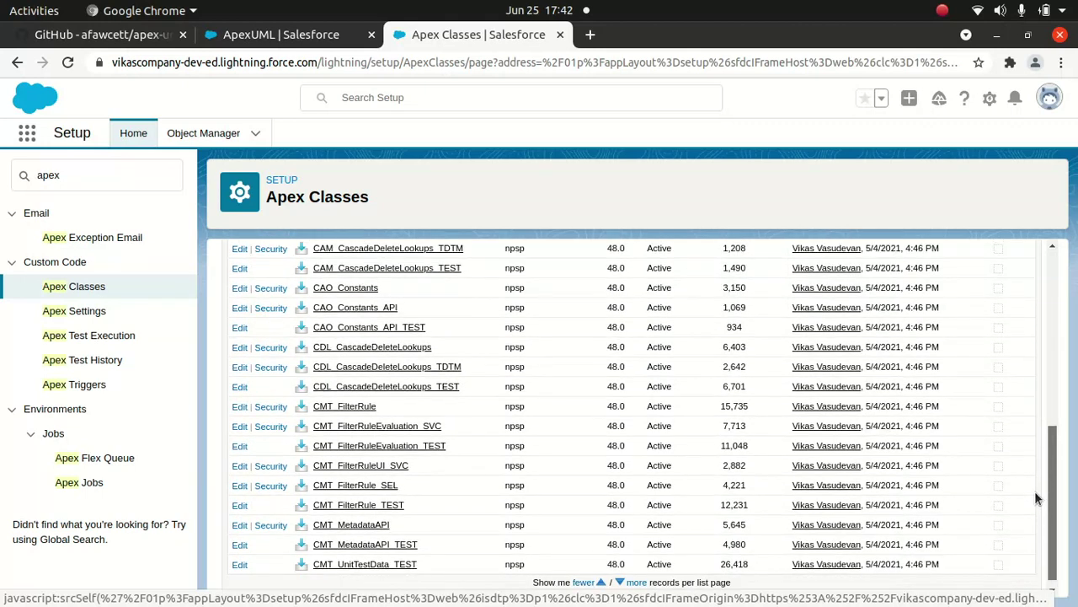
pyautogui.scroll(2, 1036, 499)
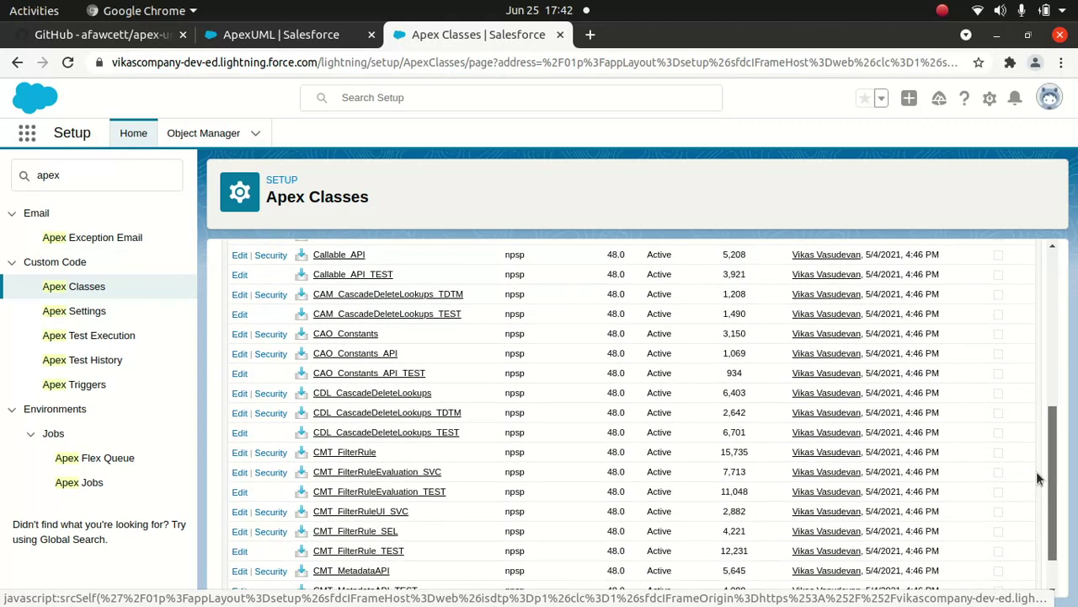
pyautogui.scroll(3, 1037, 439)
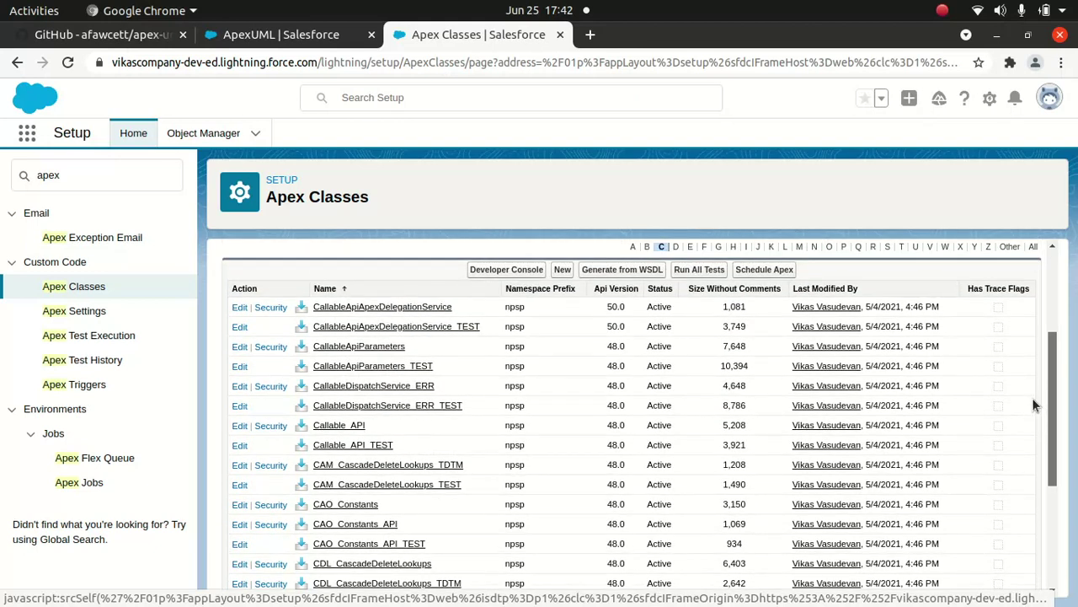
pyautogui.scroll(-5, 1032, 405)
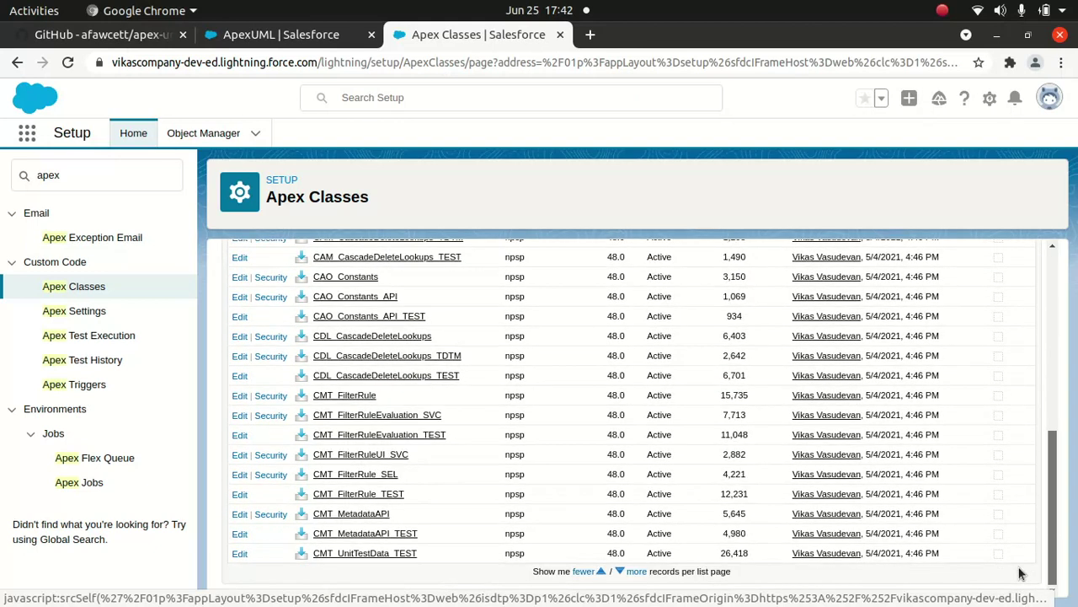
pyautogui.click(633, 571)
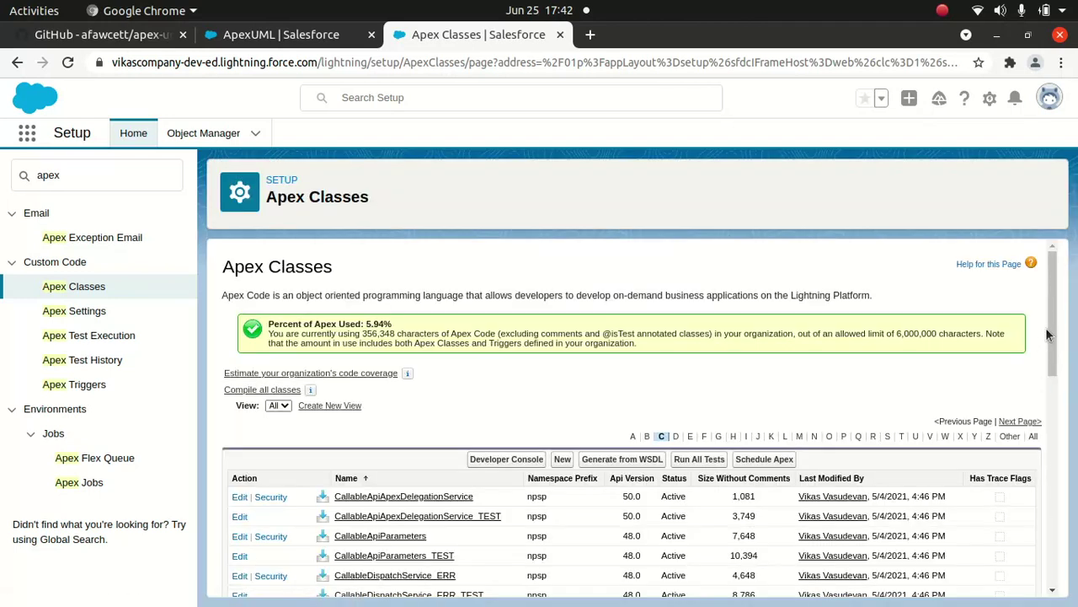
pyautogui.moveTo(1053, 312); pyautogui.dragTo(1060, 521)
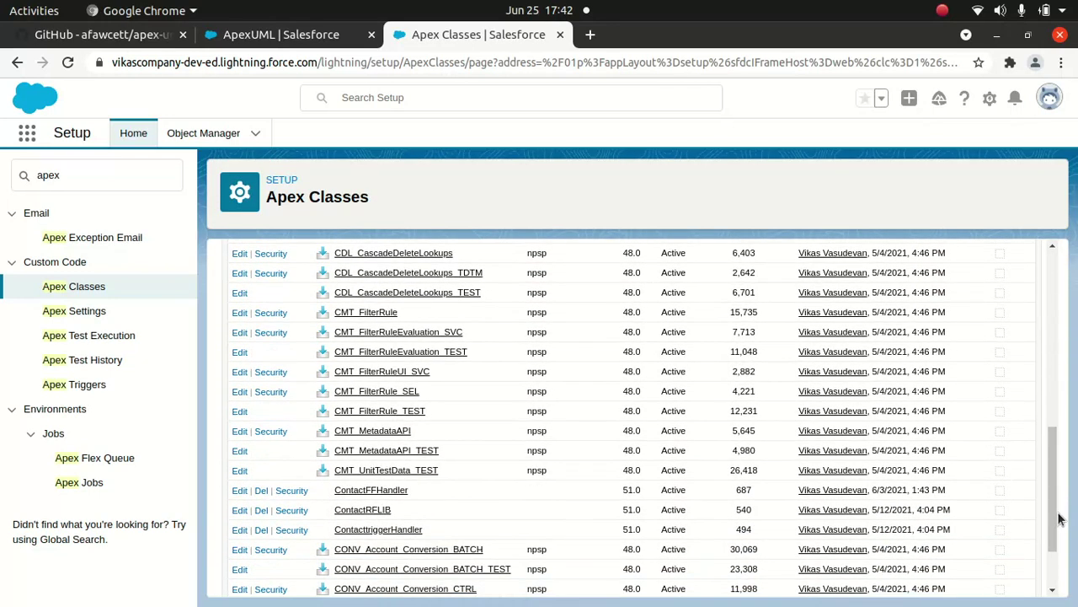
# Open the ContactFFHandler class and scroll its Class Body to the onbeforeinsert method.
pyautogui.click(373, 491)
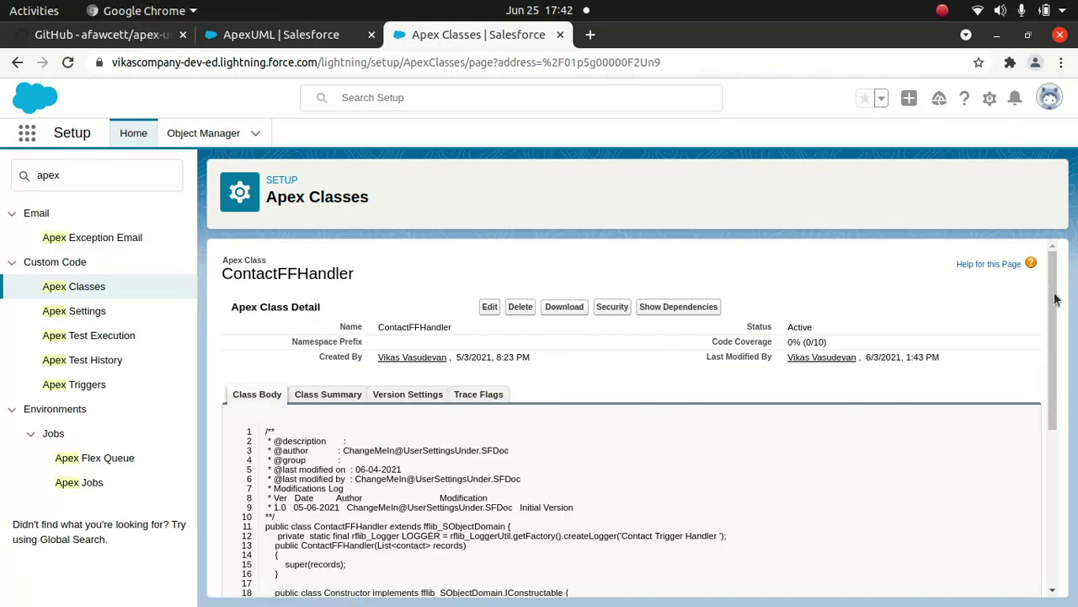
pyautogui.moveTo(1052, 340); pyautogui.dragTo(1037, 422)
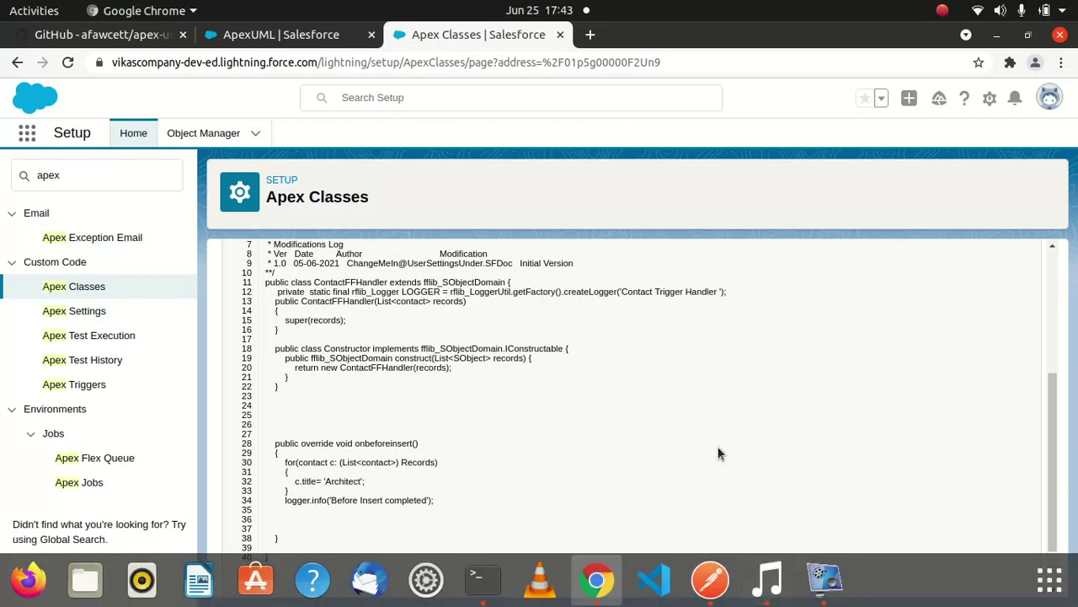
# On the Apex UML page, tick ContactFFHandler to add it to the canvas.
pyautogui.click(245, 36)
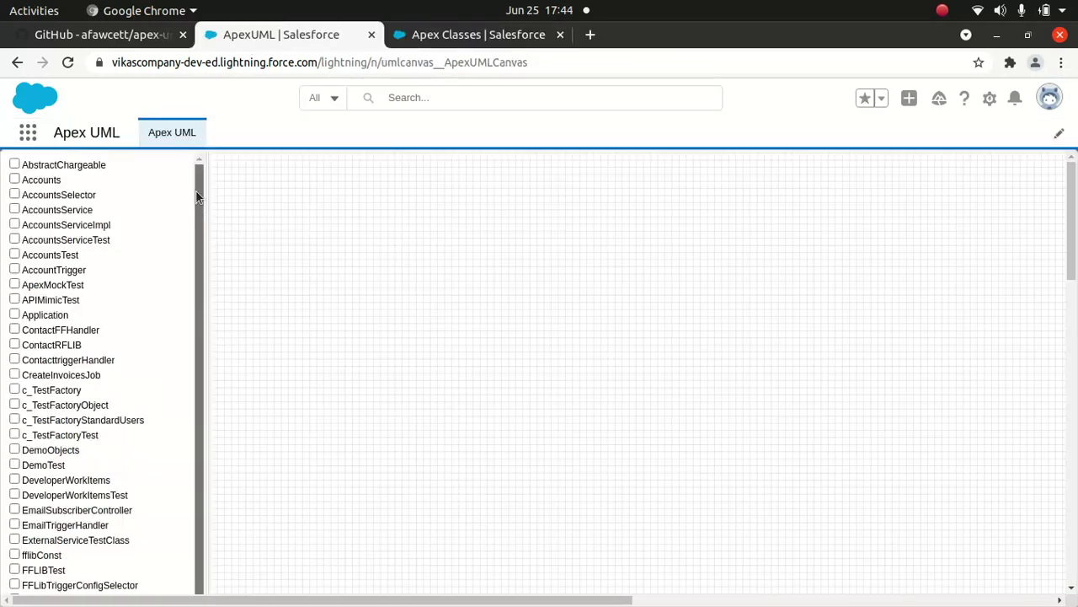
pyautogui.scroll(-1, 195, 202)
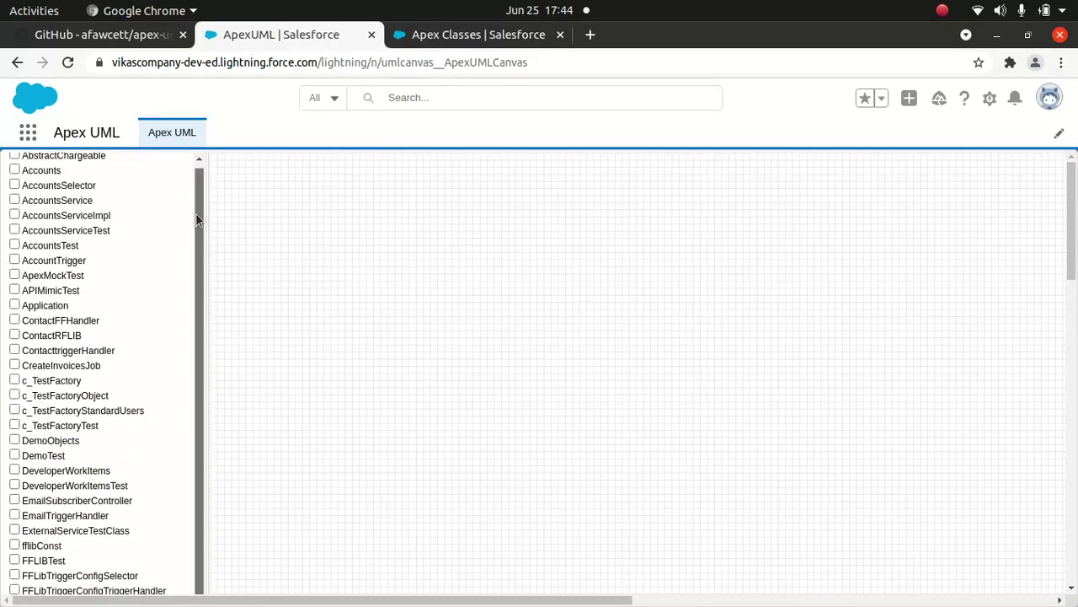
pyautogui.click(15, 321)
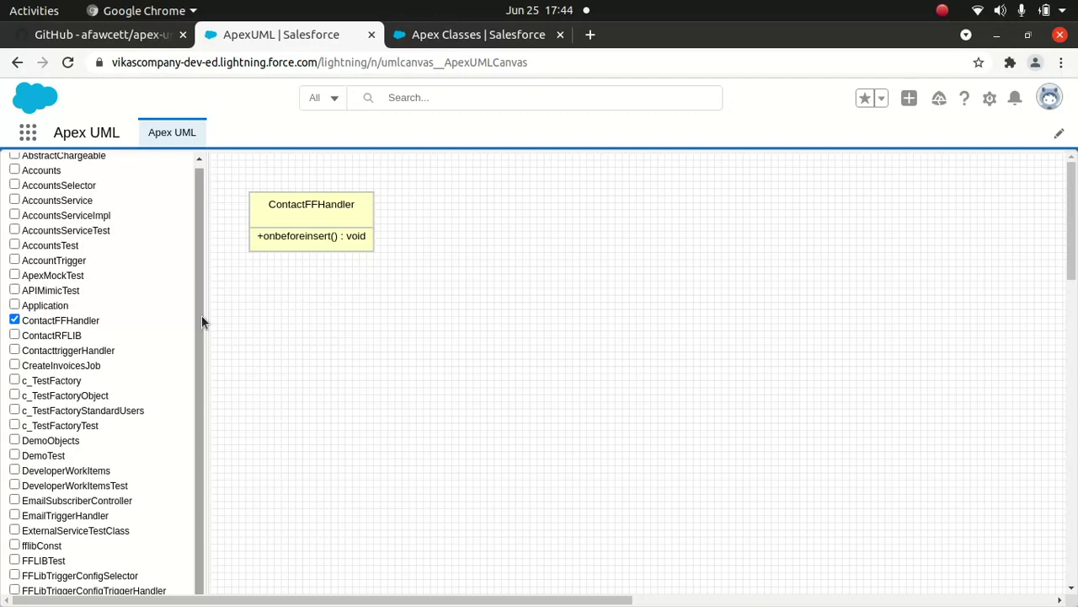
pyautogui.moveTo(201, 315); pyautogui.dragTo(192, 604)
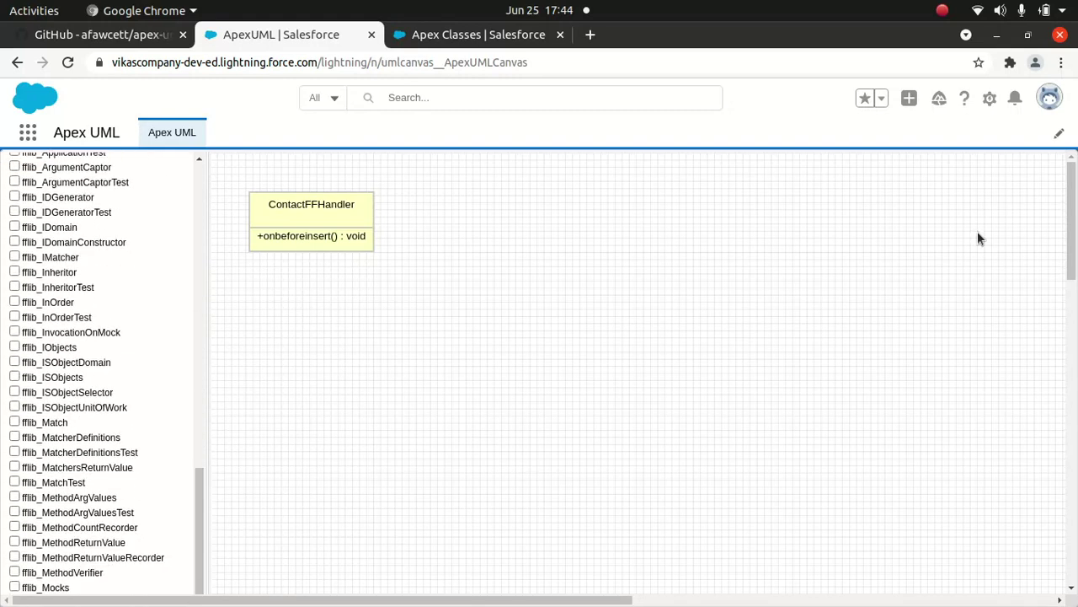
pyautogui.moveTo(1071, 219); pyautogui.dragTo(1072, 298)
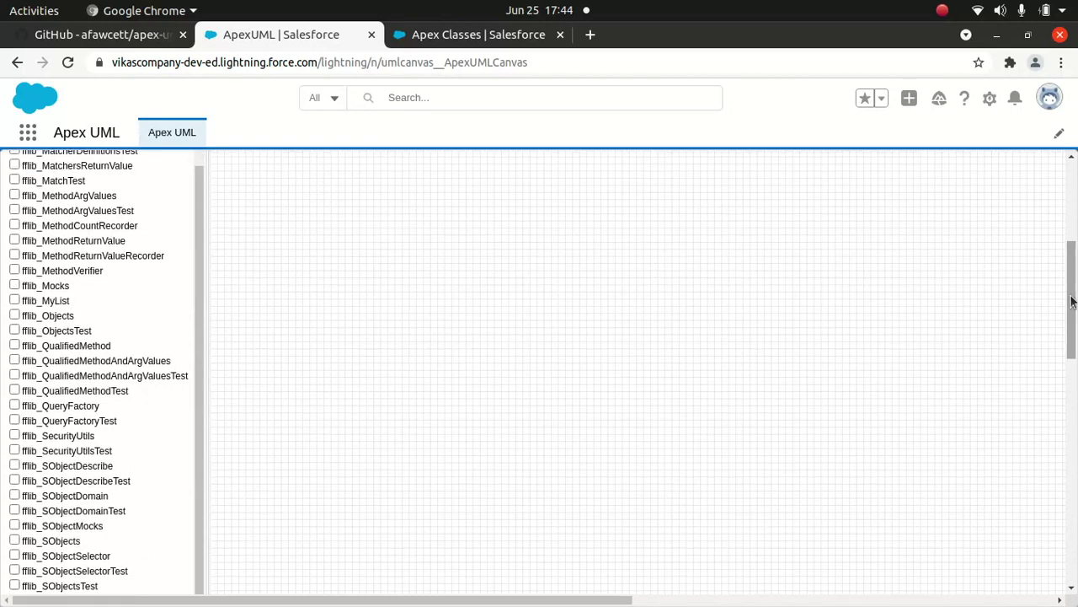
# Add fflib_SObjectDomain to the canvas and drag its box below ContactFFHandler.
pyautogui.click(14, 496)
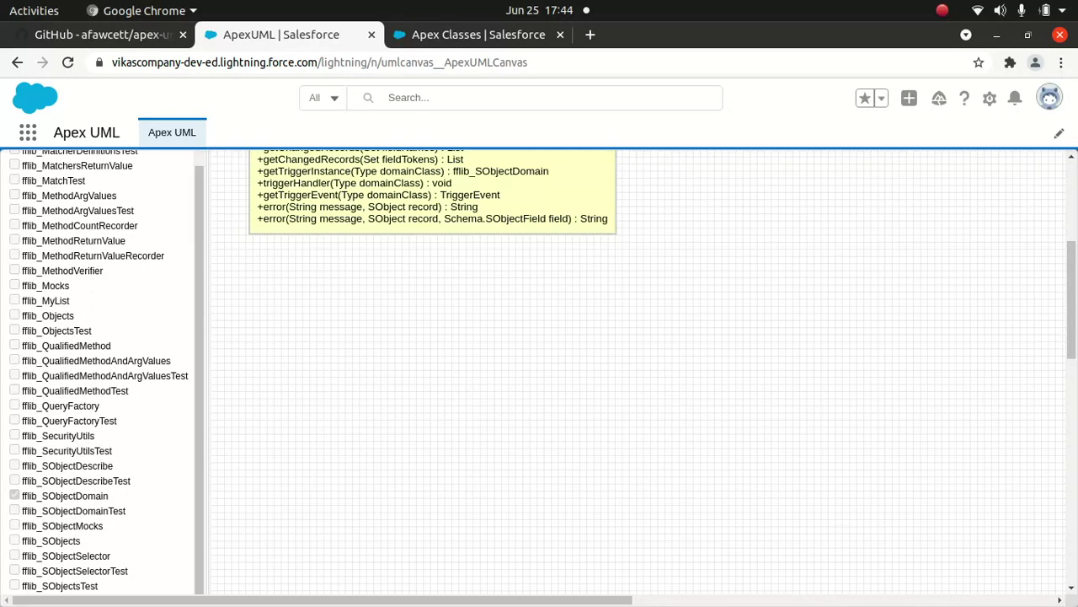
pyautogui.scroll(5, 1071, 301)
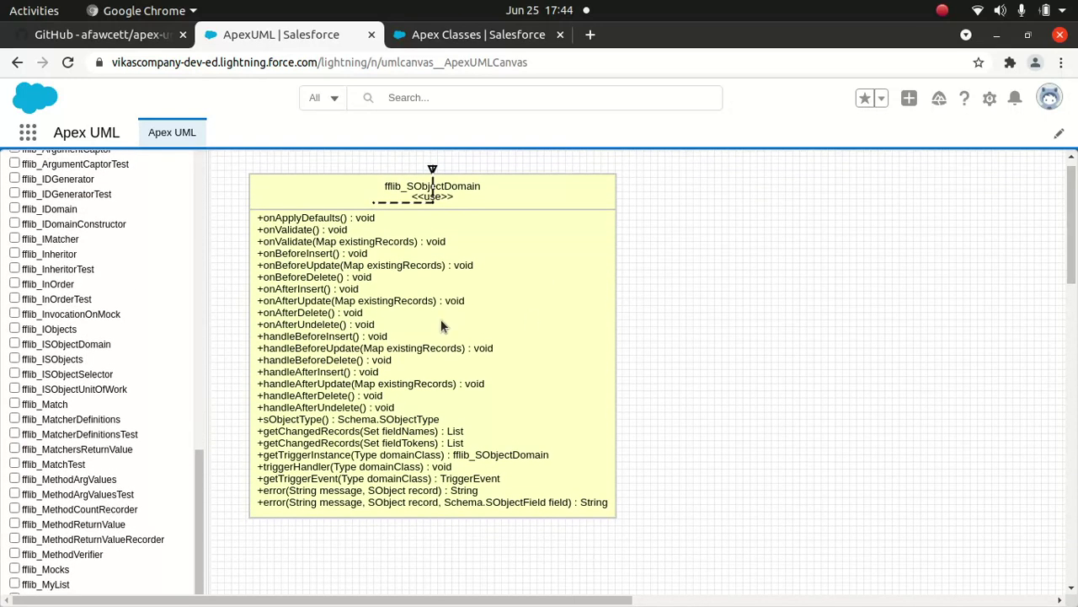
pyautogui.moveTo(441, 326); pyautogui.dragTo(764, 325)
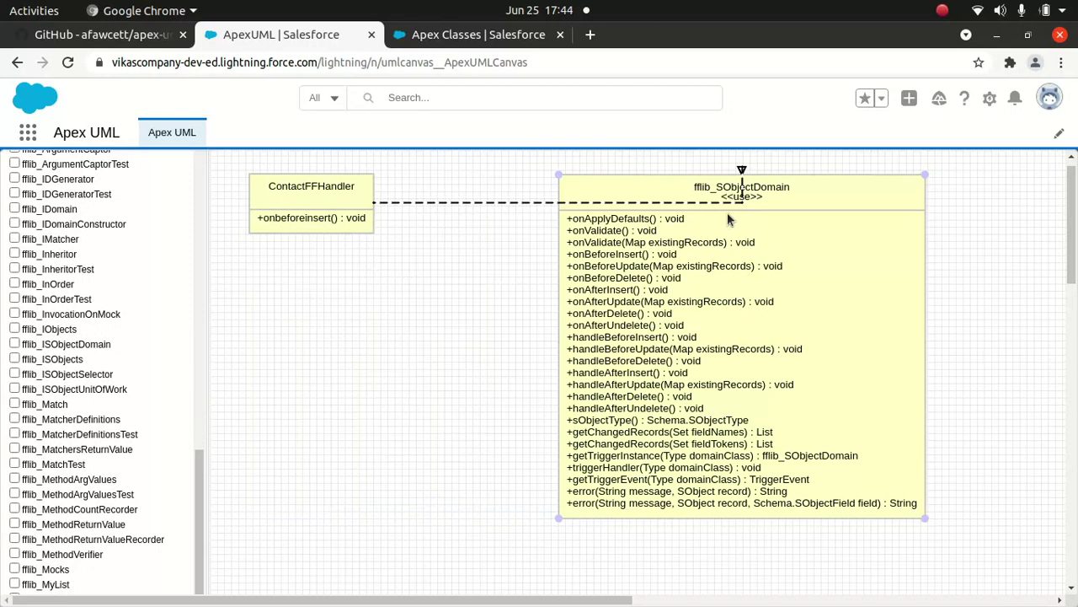
pyautogui.moveTo(730, 219); pyautogui.dragTo(422, 339)
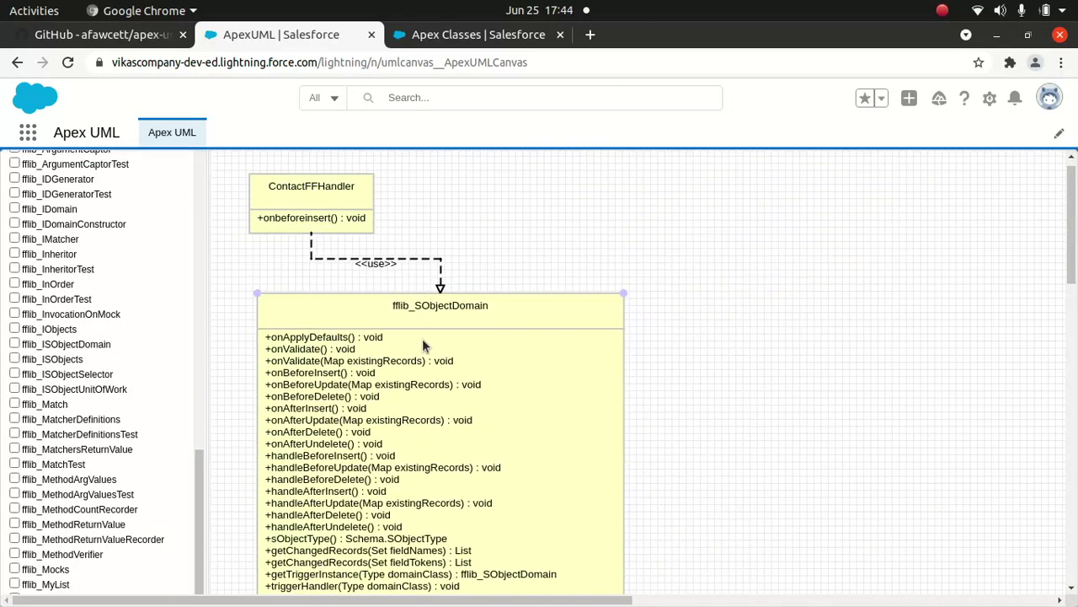
pyautogui.moveTo(198, 462); pyautogui.dragTo(202, 592)
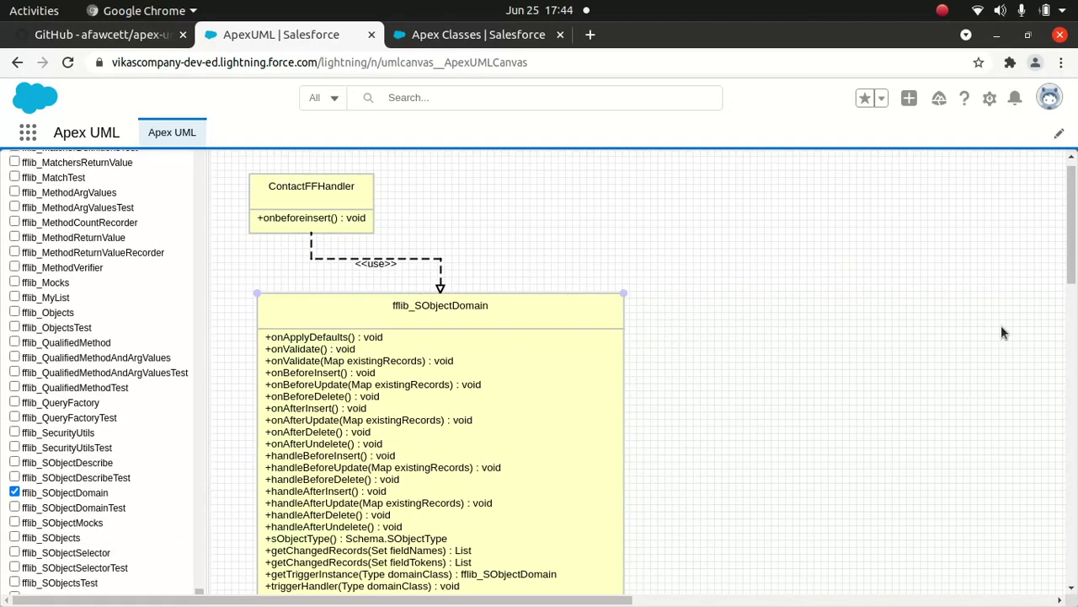
pyautogui.moveTo(1070, 222); pyautogui.dragTo(1040, 578)
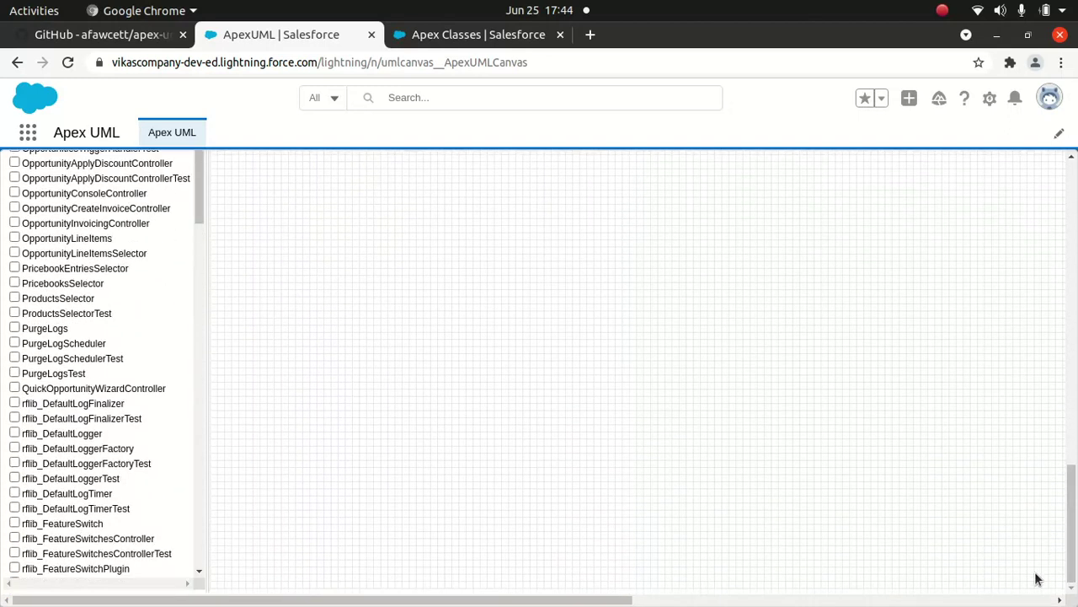
# Tick rflib_Logger in the class list and drag its box to the canvas's right side.
pyautogui.moveTo(193, 204); pyautogui.dragTo(194, 303)
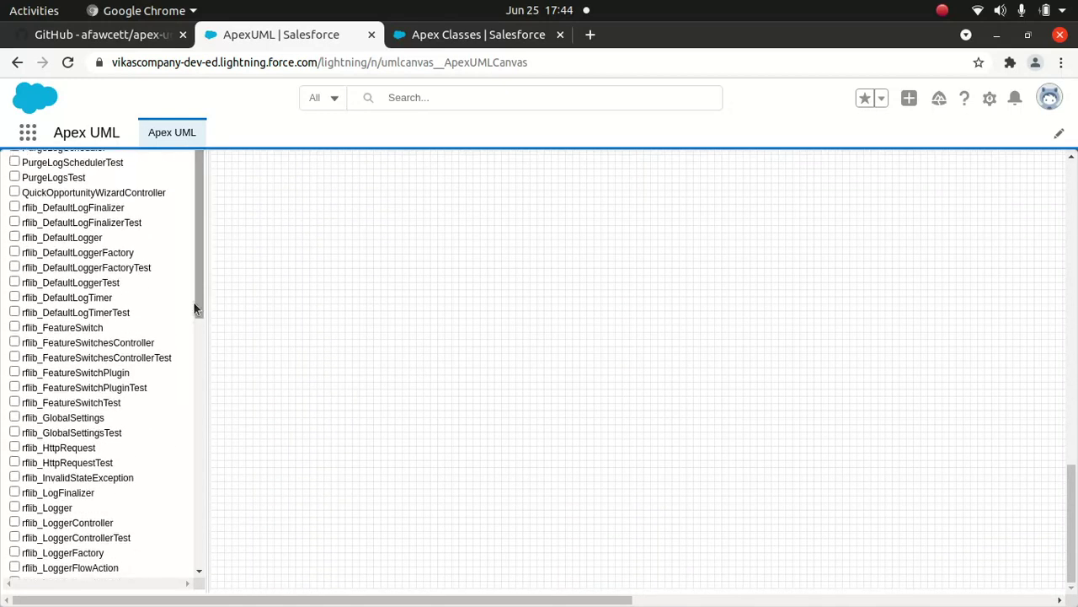
pyautogui.click(14, 507)
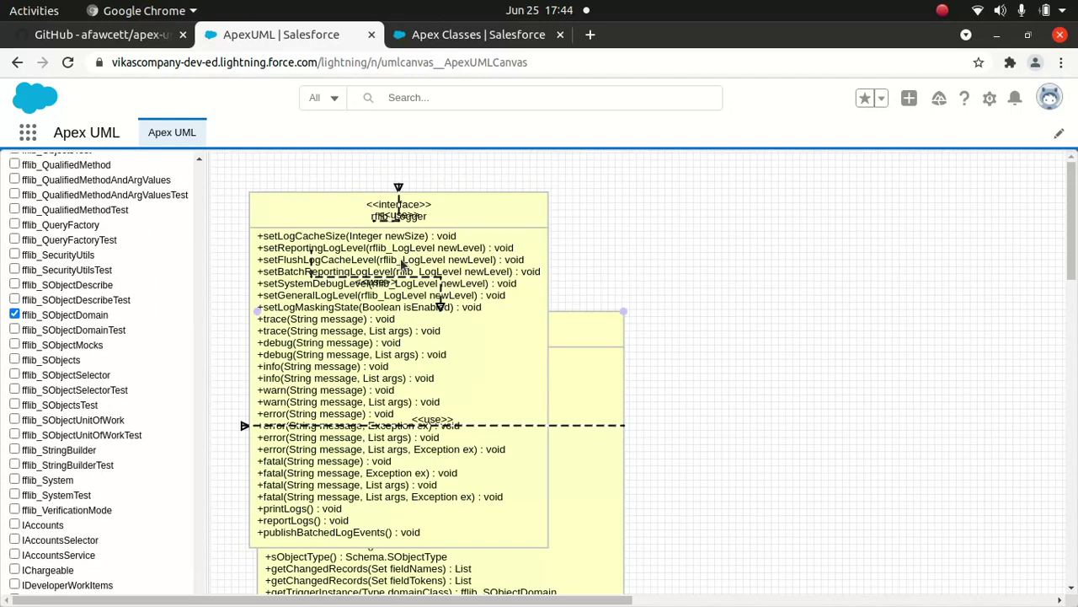
pyautogui.moveTo(598, 221); pyautogui.dragTo(954, 183)
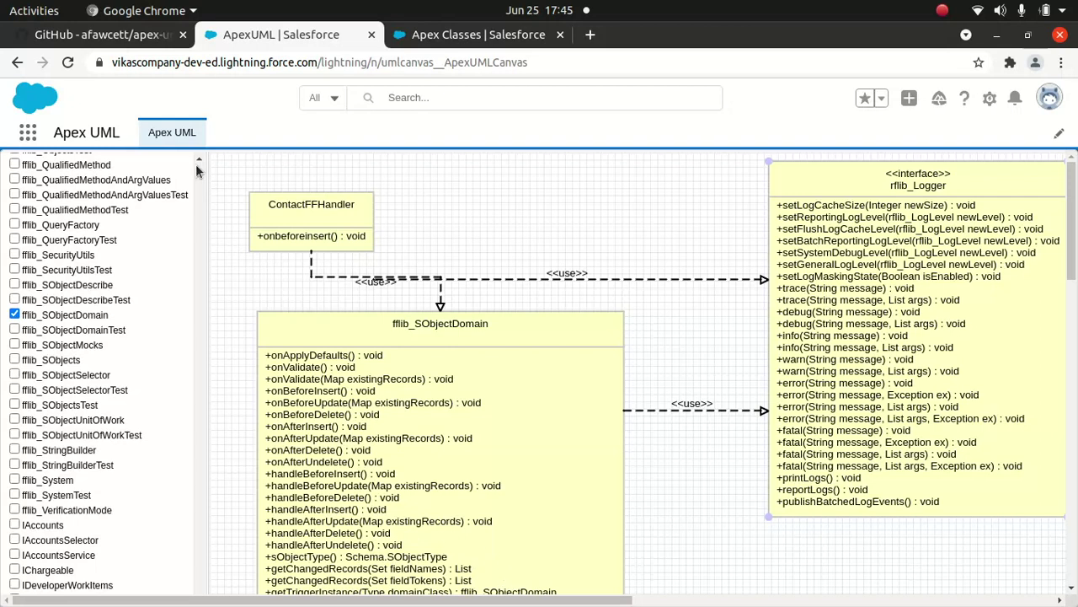
# Browse the GitHub repository into force-app/main/default/classes and scroll to UmlService.cls.
pyautogui.click(106, 35)
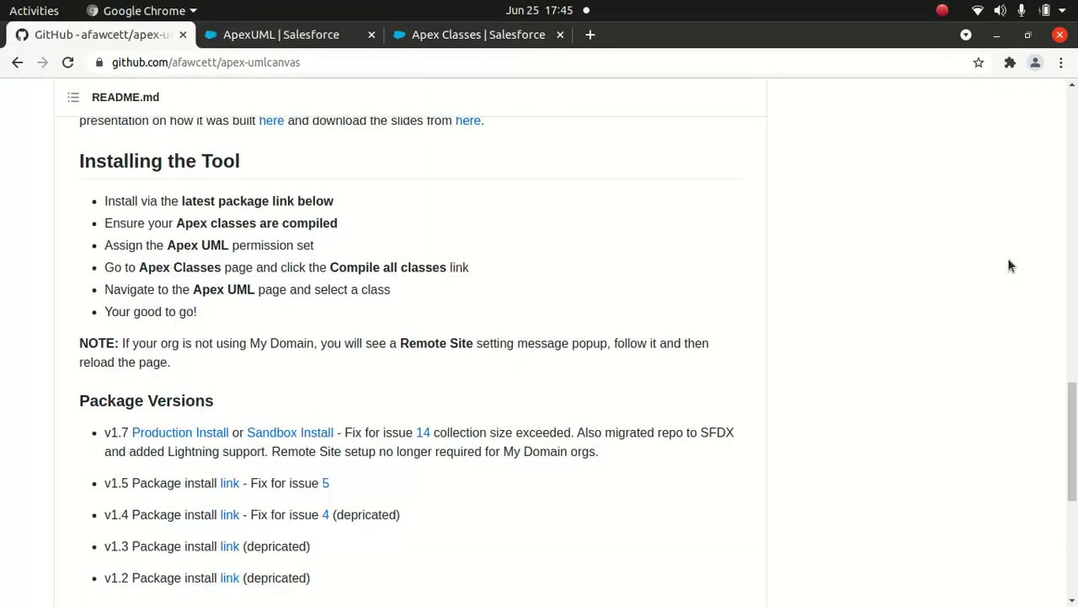
pyautogui.moveTo(1074, 431); pyautogui.dragTo(1071, 126)
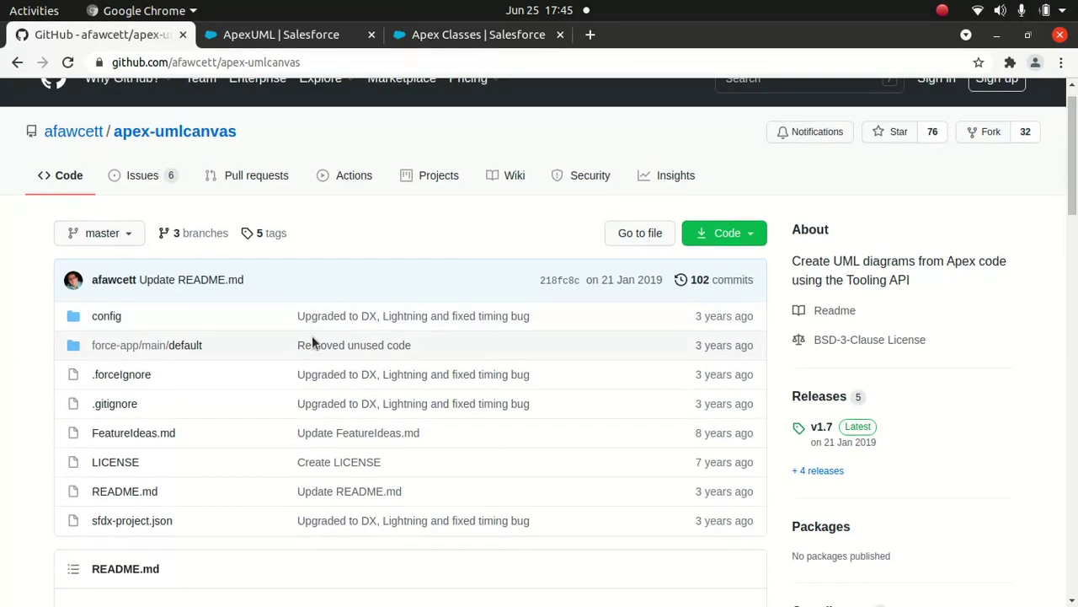
pyautogui.click(173, 348)
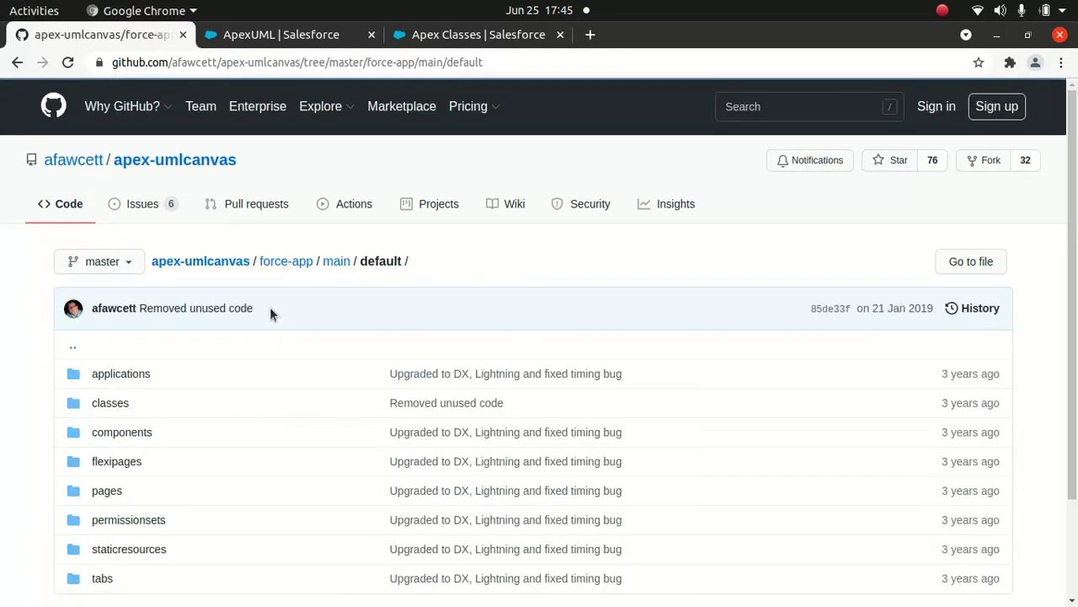
pyautogui.click(107, 404)
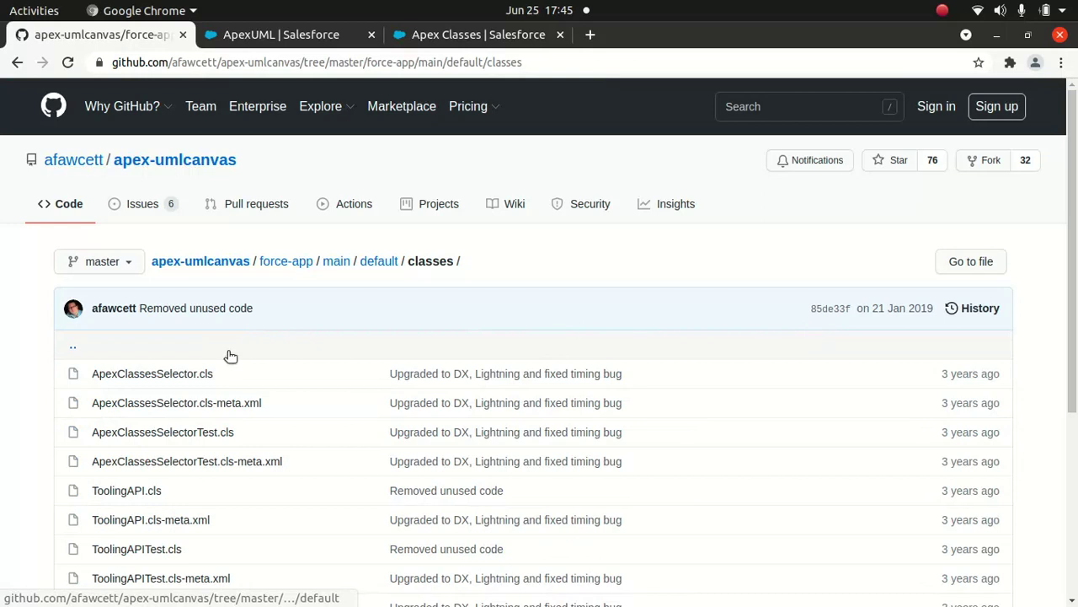
pyautogui.moveTo(1075, 283); pyautogui.dragTo(1061, 494)
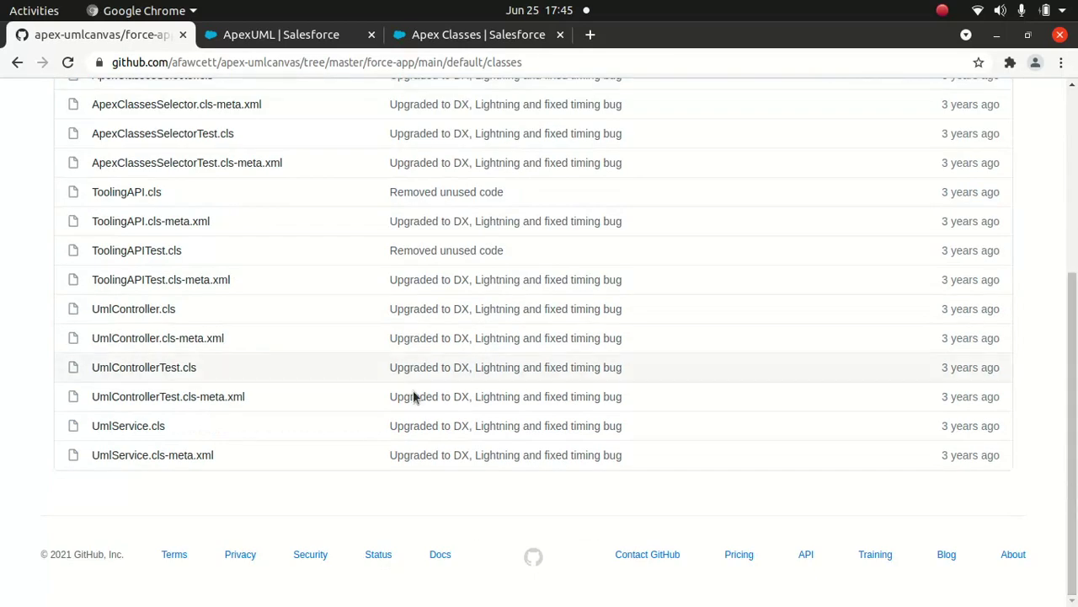
# Open UmlService.cls, scroll through its source, and return to the classes folder list.
pyautogui.click(133, 427)
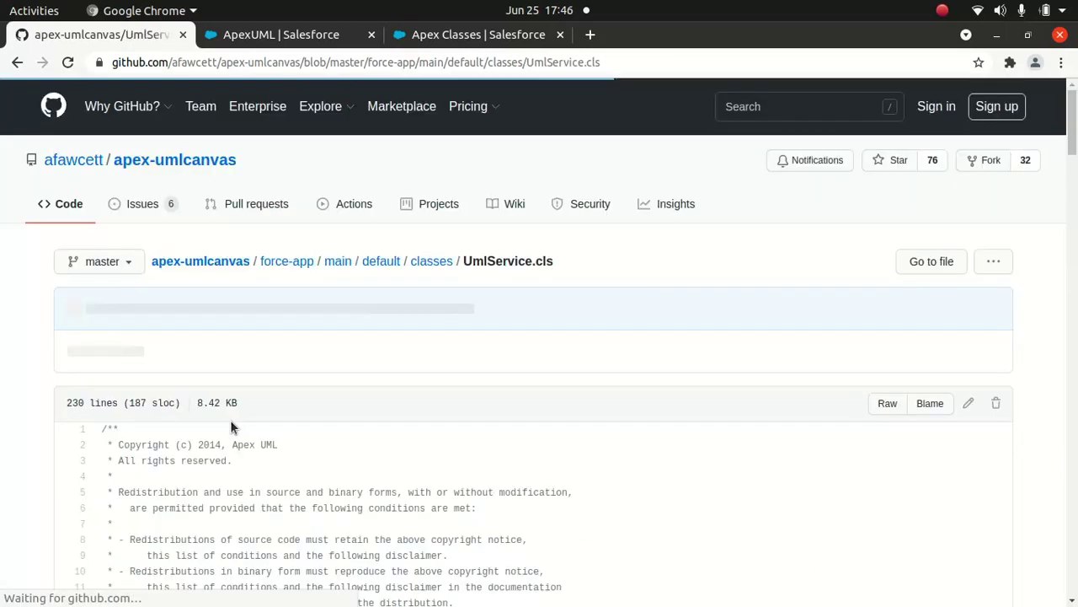
pyautogui.scroll(-15, 377, 488)
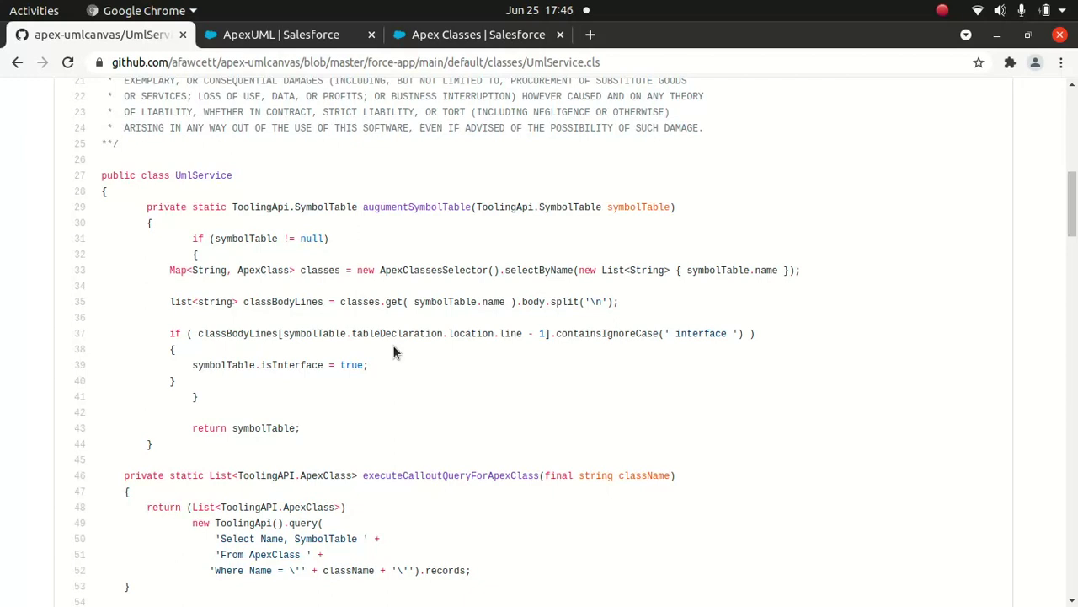
pyautogui.scroll(-8, 460, 382)
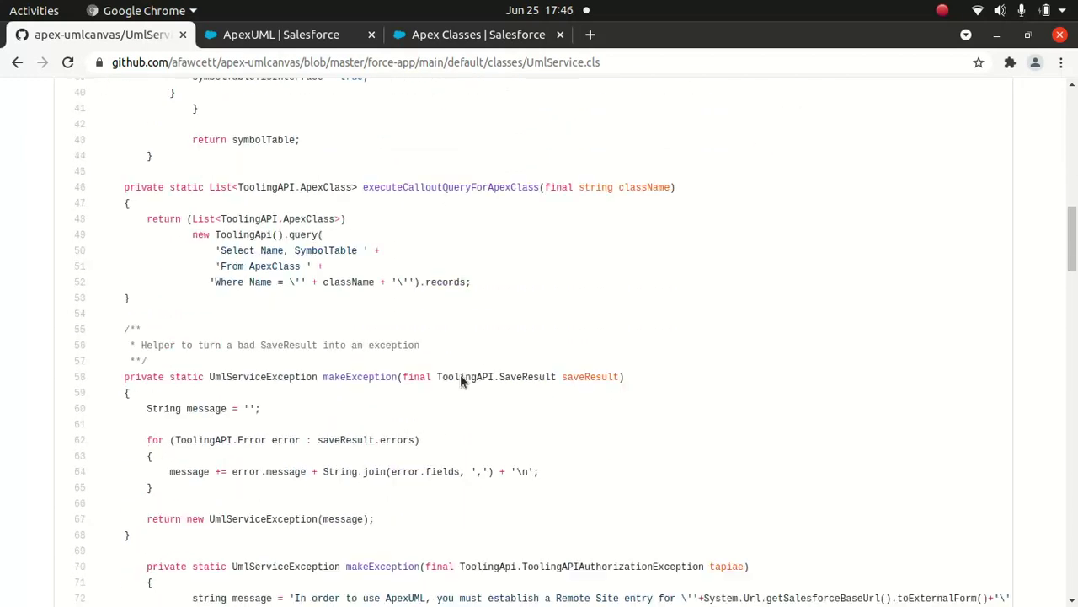
pyautogui.scroll(-5, 460, 381)
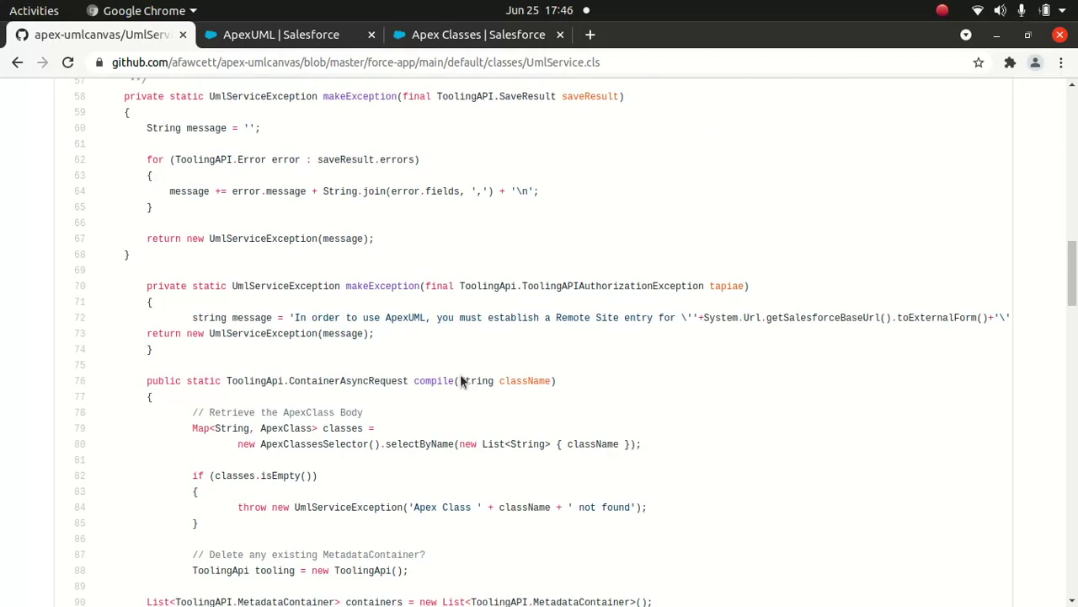
pyautogui.scroll(-10, 460, 381)
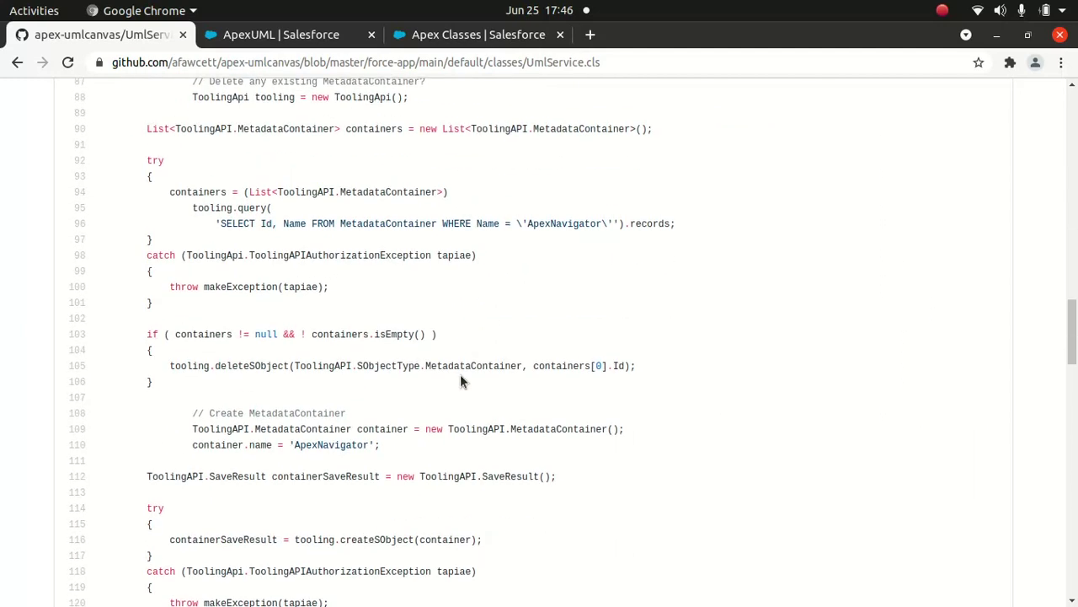
pyautogui.scroll(4, 460, 381)
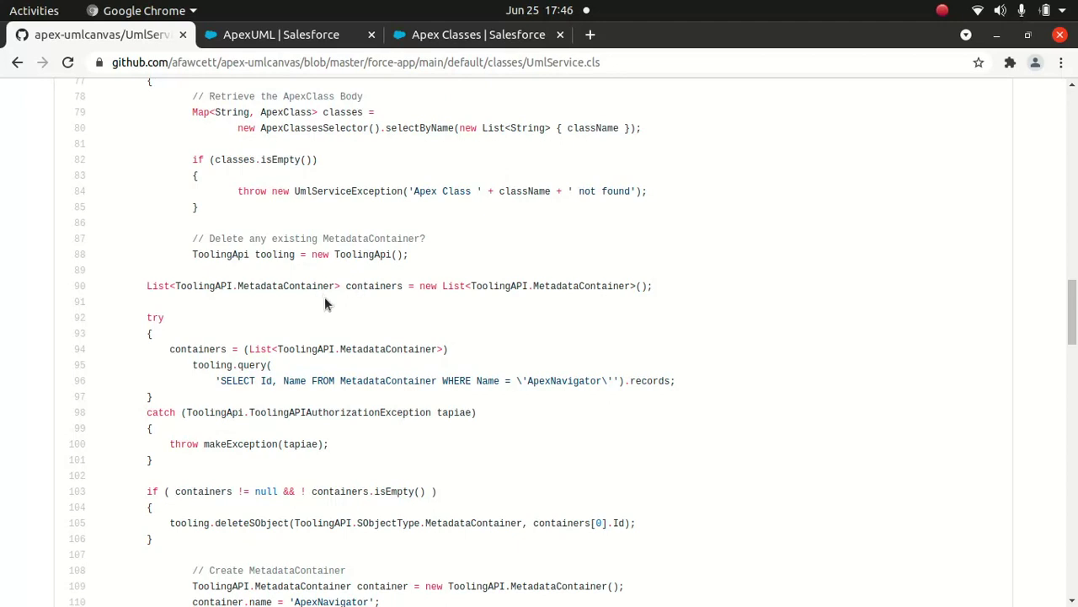
pyautogui.scroll(-5, 324, 296)
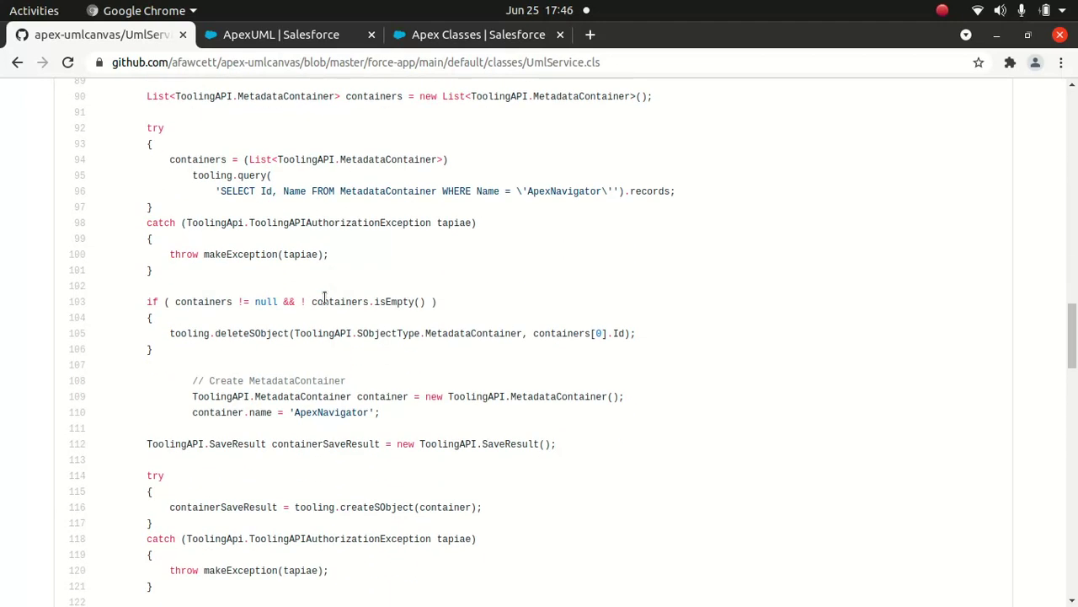
pyautogui.scroll(-20, 324, 297)
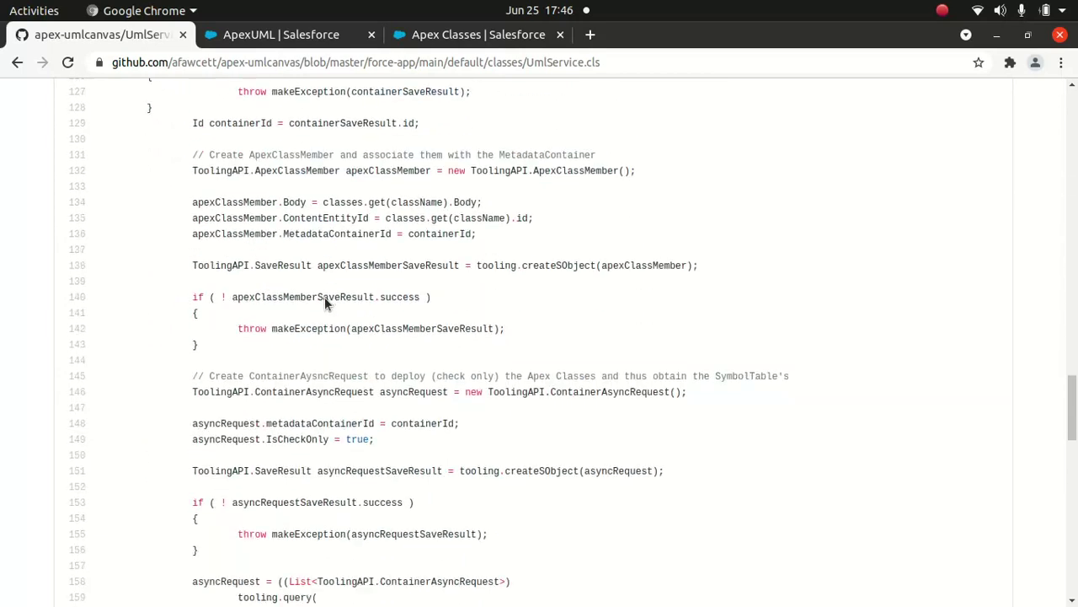
pyautogui.scroll(-11, 324, 297)
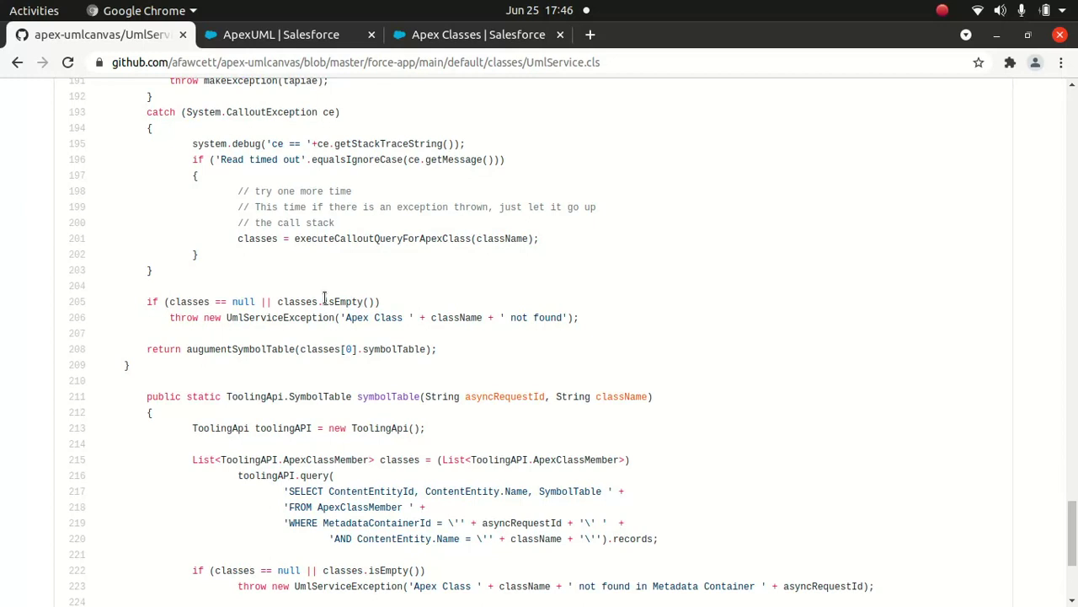
pyautogui.click(15, 64)
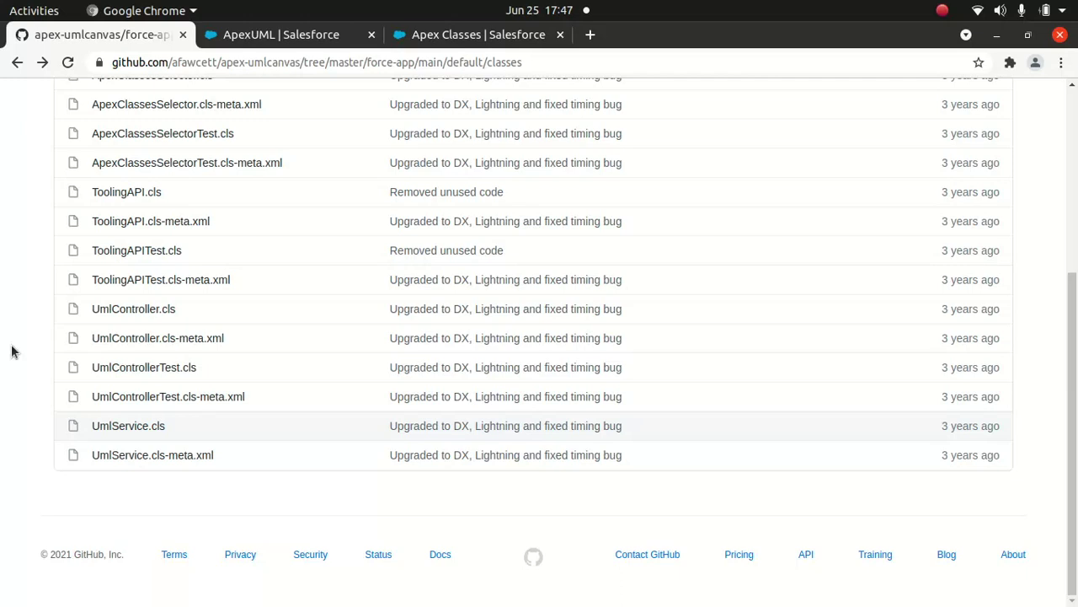
pyautogui.scroll(2, 12, 352)
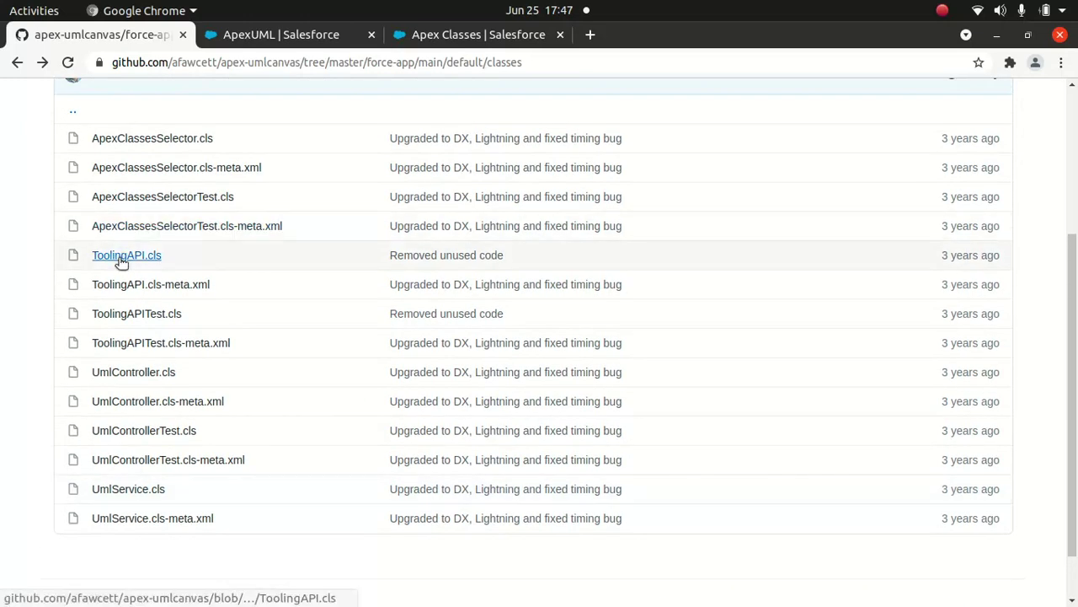
pyautogui.click(123, 261)
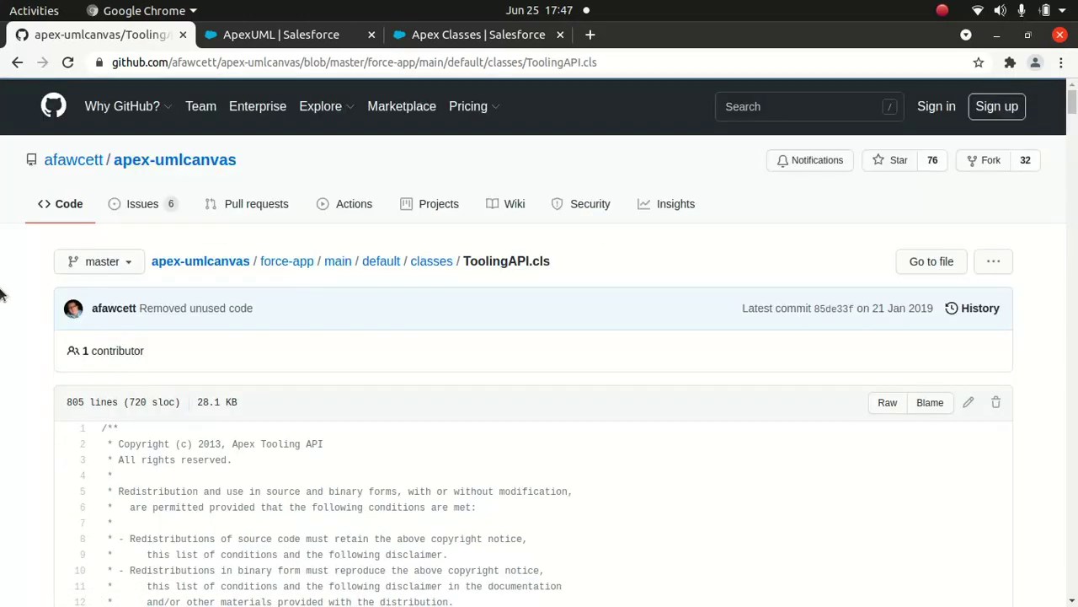
pyautogui.scroll(-5, 0, 295)
pyautogui.scroll(-4, 0, 293)
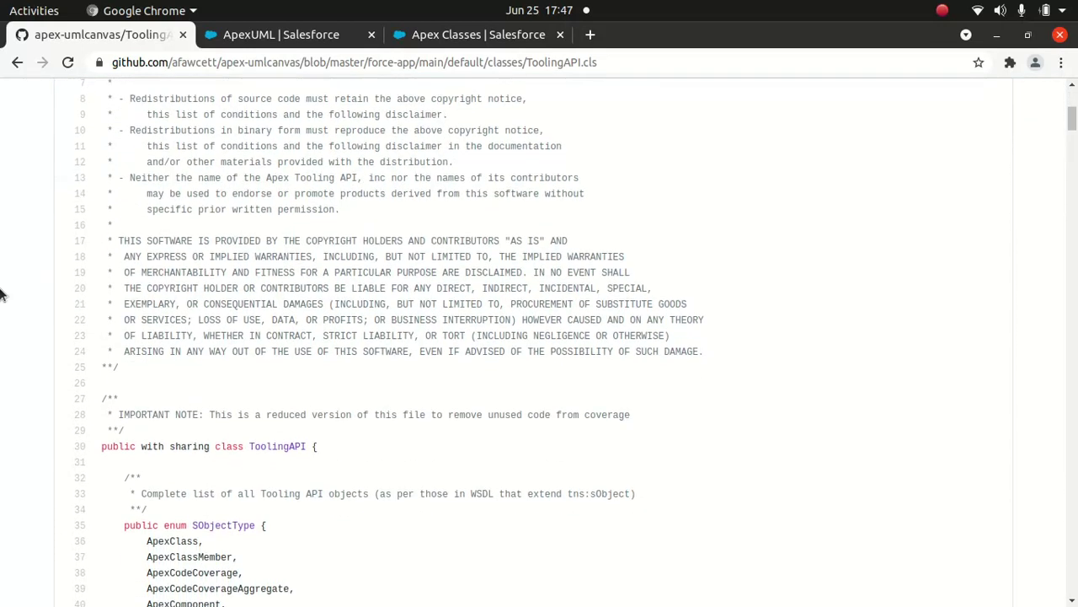
pyautogui.scroll(-3, 0, 293)
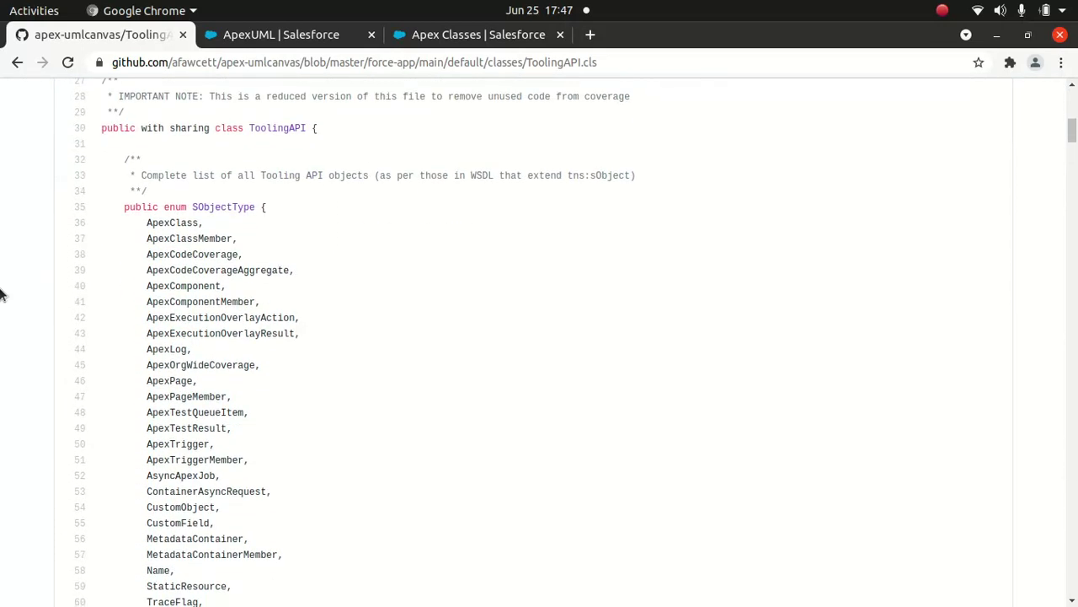
pyautogui.scroll(4, 0, 293)
pyautogui.scroll(6, 0, 293)
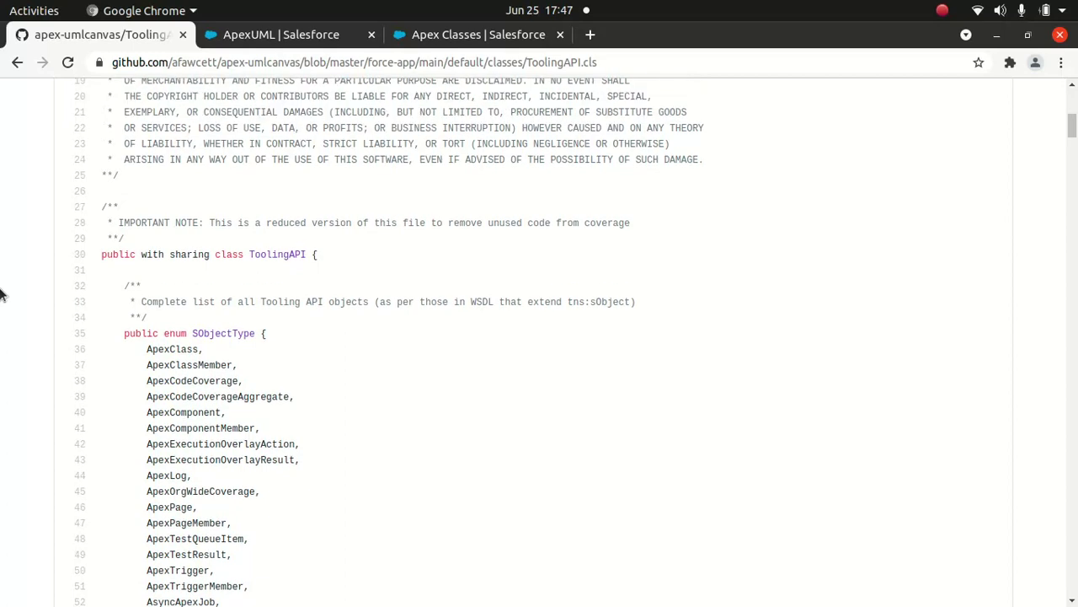
pyautogui.scroll(-18, 0, 293)
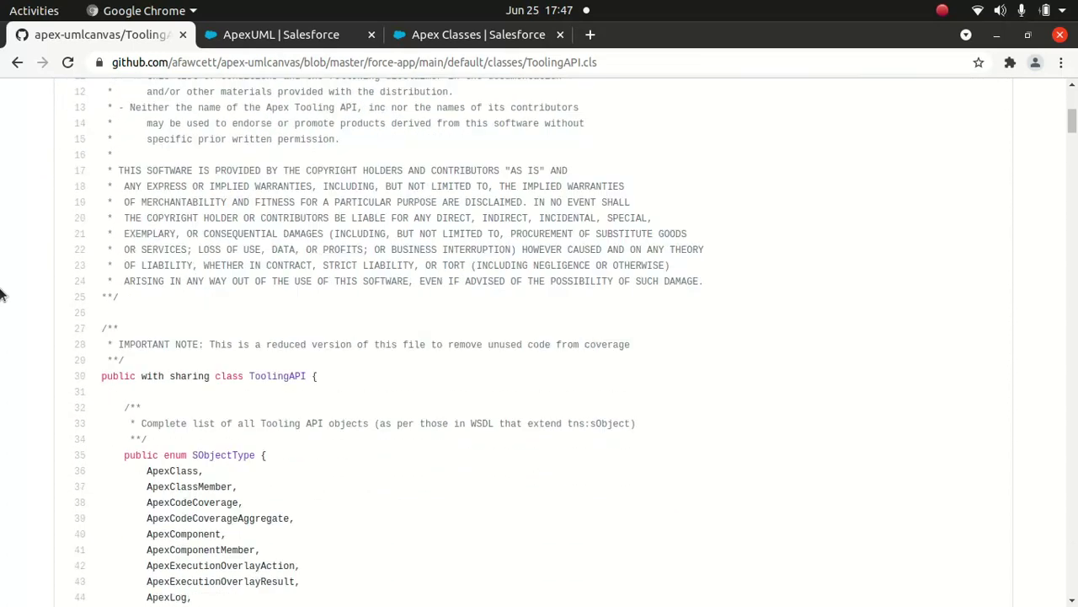
pyautogui.scroll(-10, 0, 293)
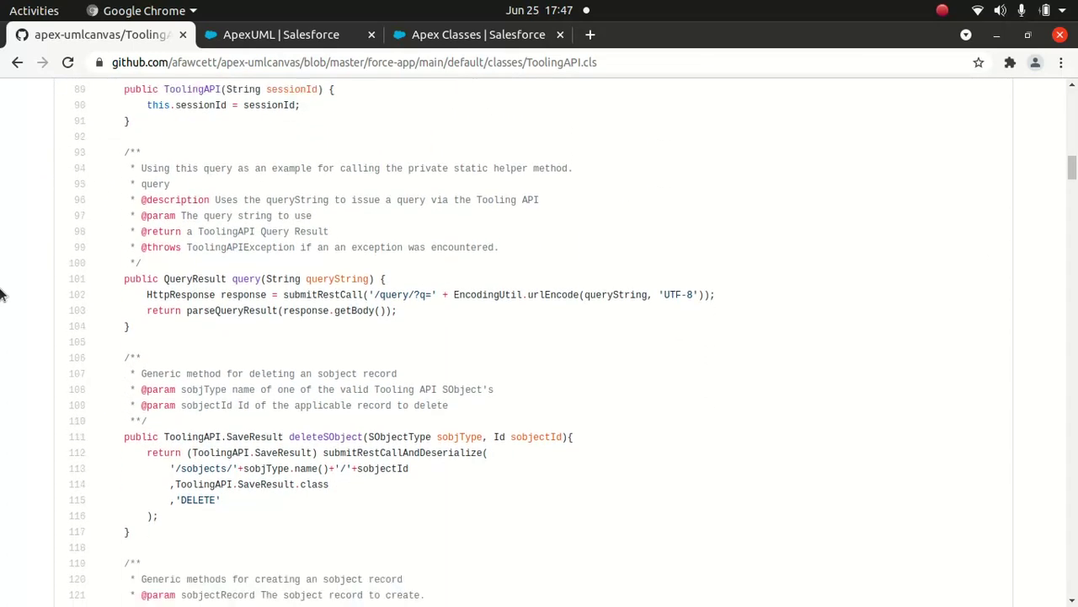
pyautogui.scroll(-1, 0, 294)
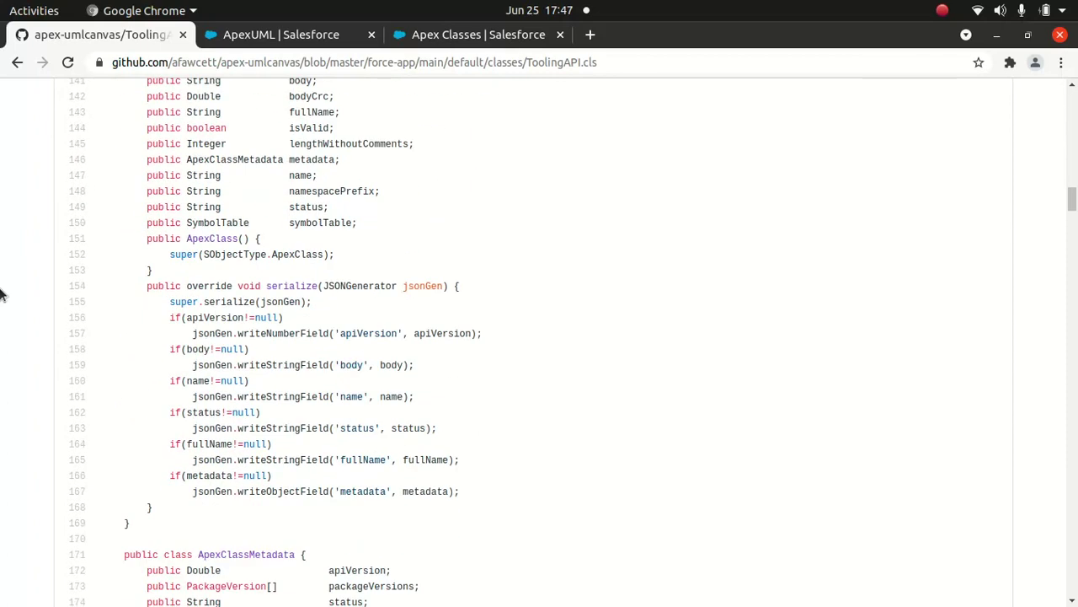
pyautogui.scroll(8, 0, 293)
pyautogui.scroll(2, 0, 293)
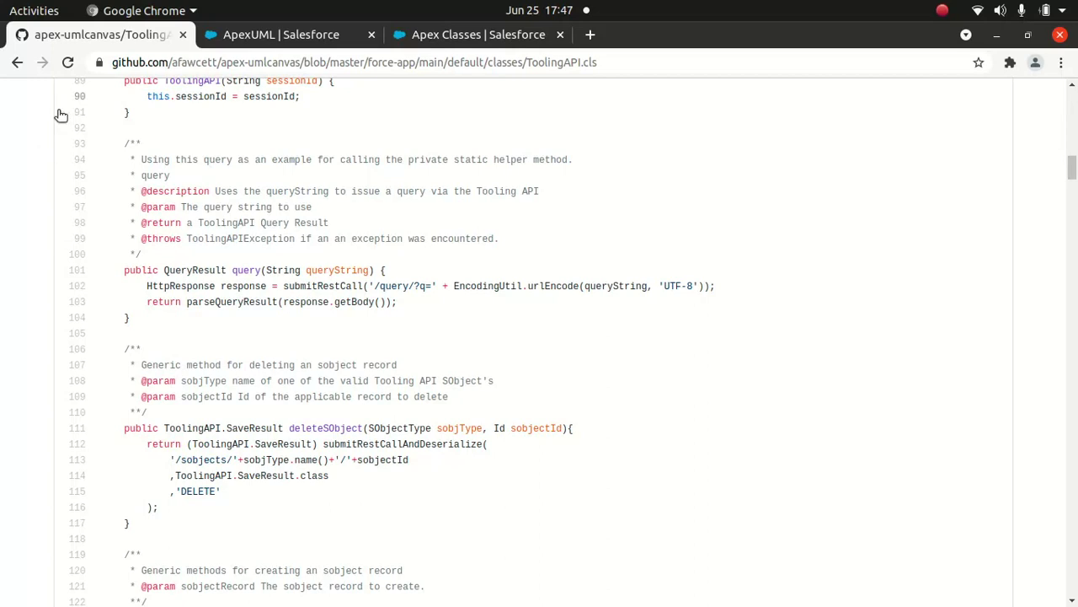
pyautogui.click(12, 65)
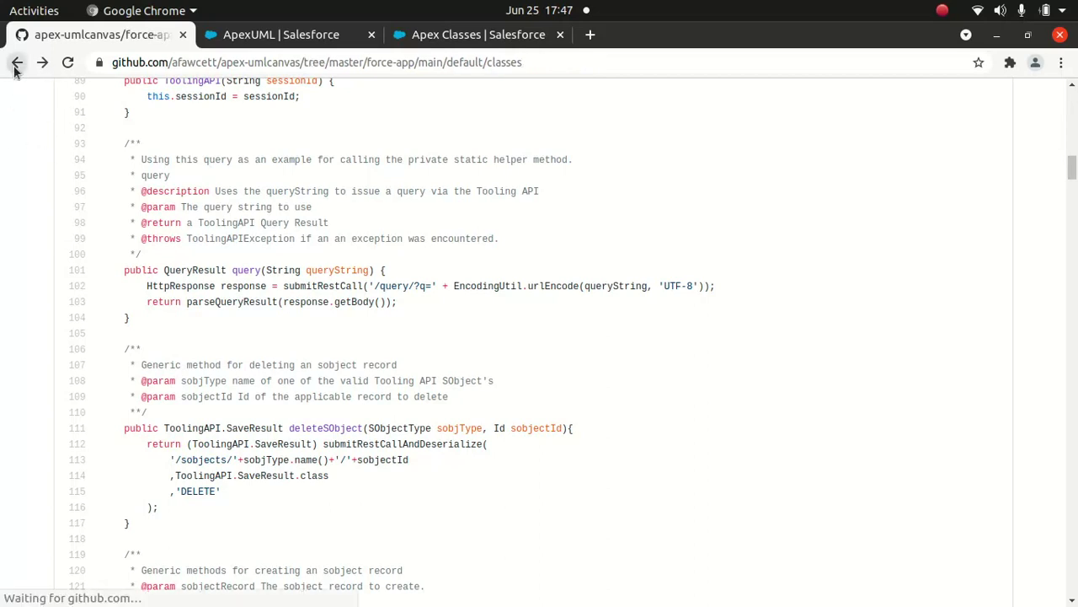